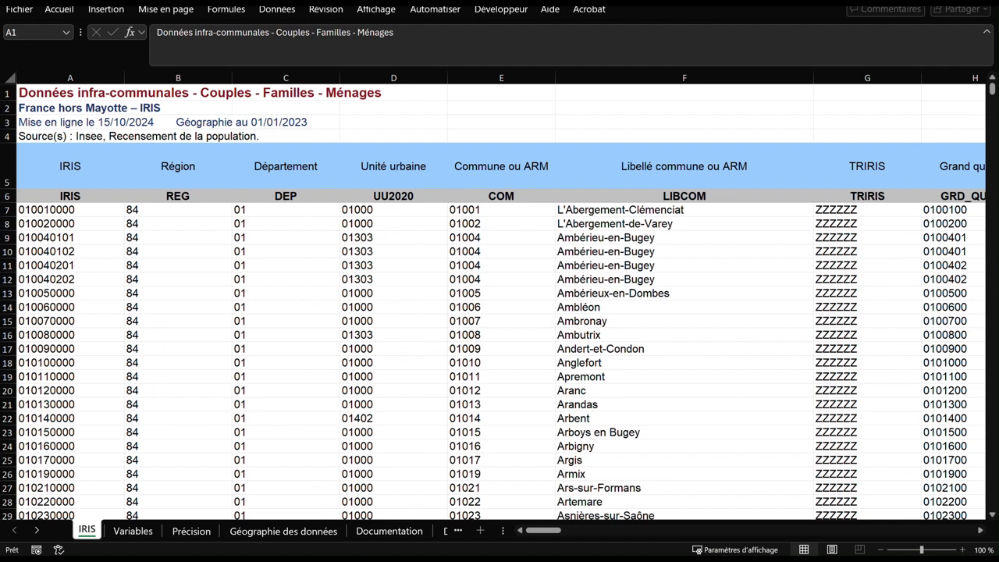
Review the household variable codes and labels in the Variables sheet, and bring up the geomark folder's source files.
click(133, 531)
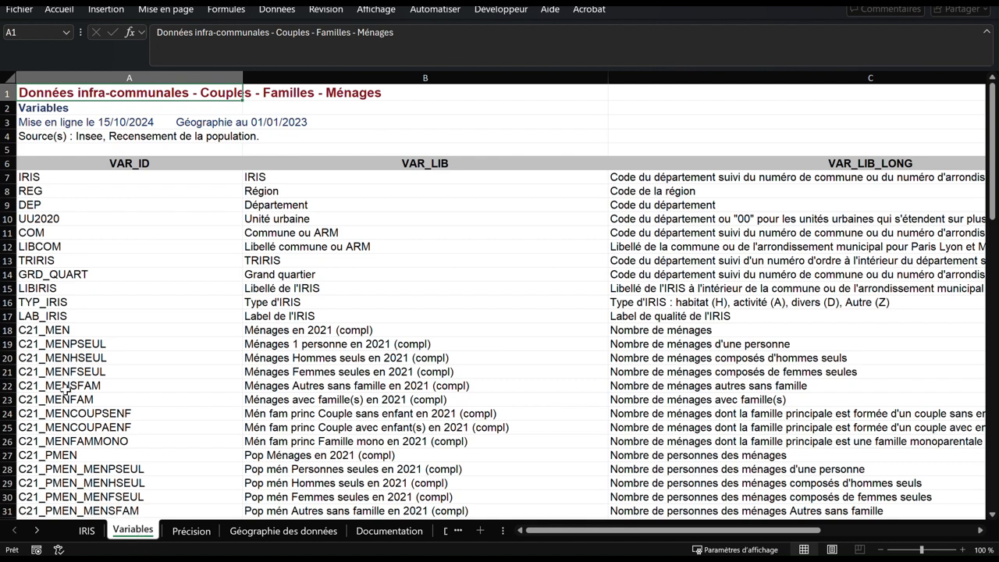
scroll(91, 380, down, 4)
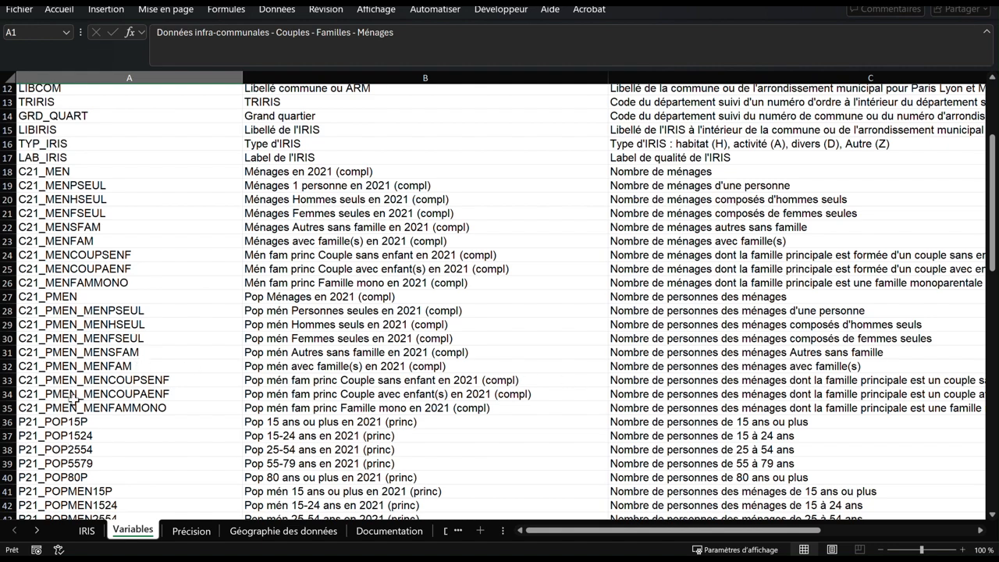
scroll(79, 449, down, 2)
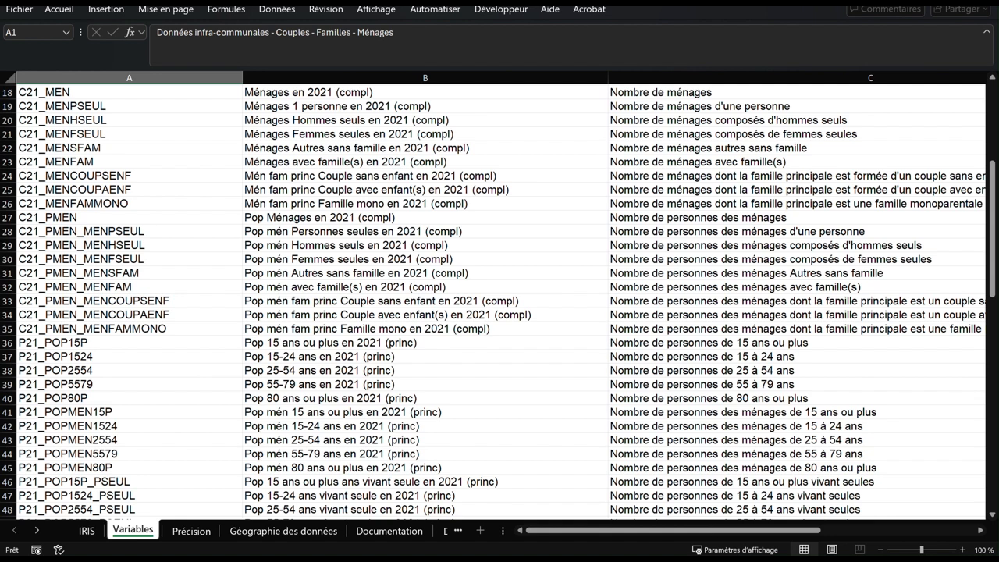
key(alt+Tab)
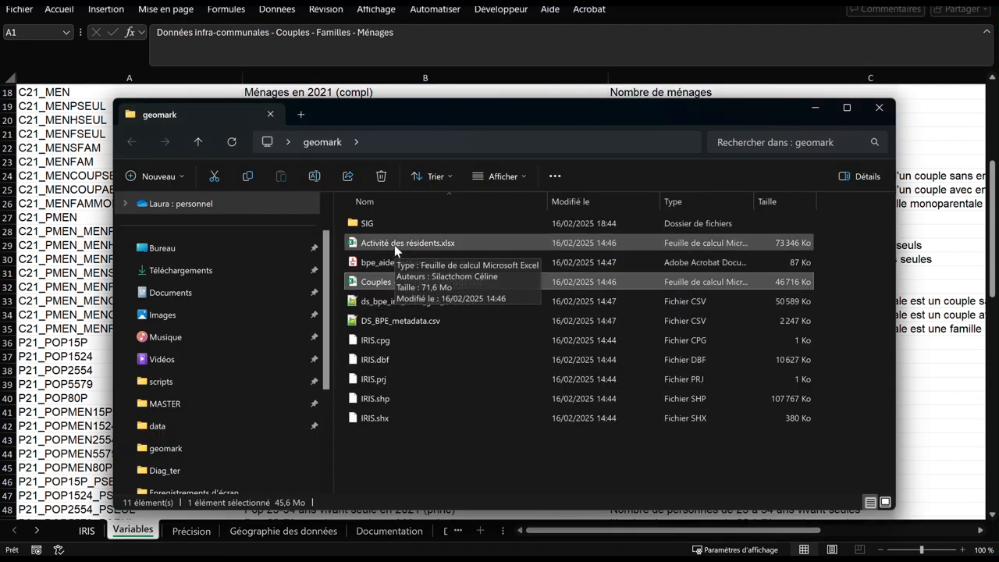
click(664, 23)
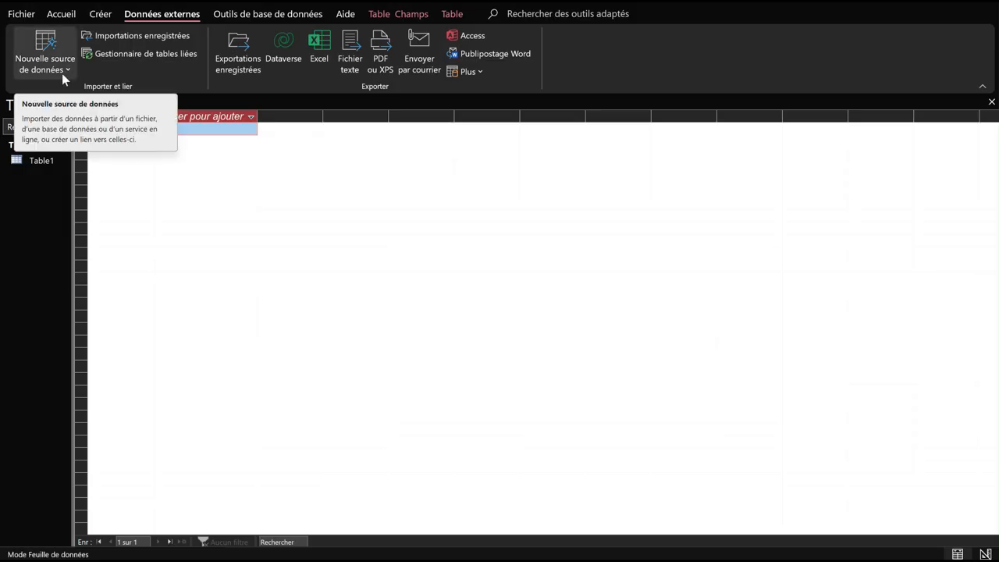
In Access, set up an import of Activité des résidents.xlsx from the Desktop's geomark folder into a new table, with first-row column headings.
click(61, 72)
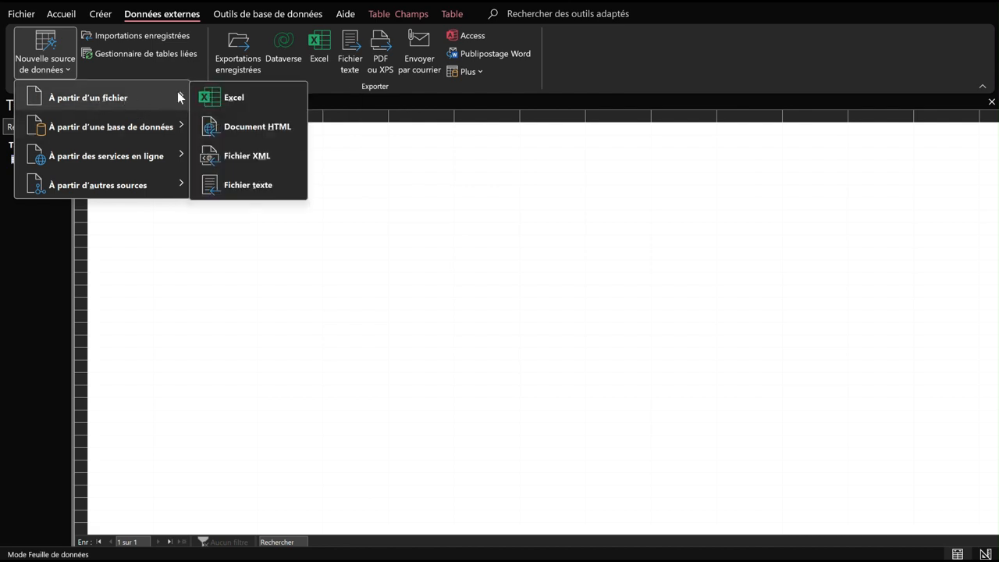
click(232, 97)
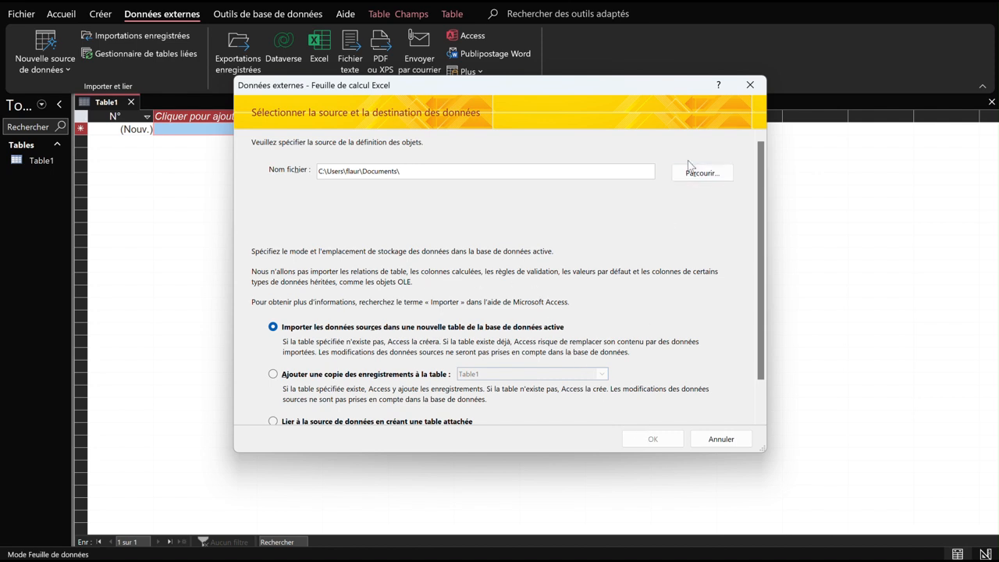
click(712, 171)
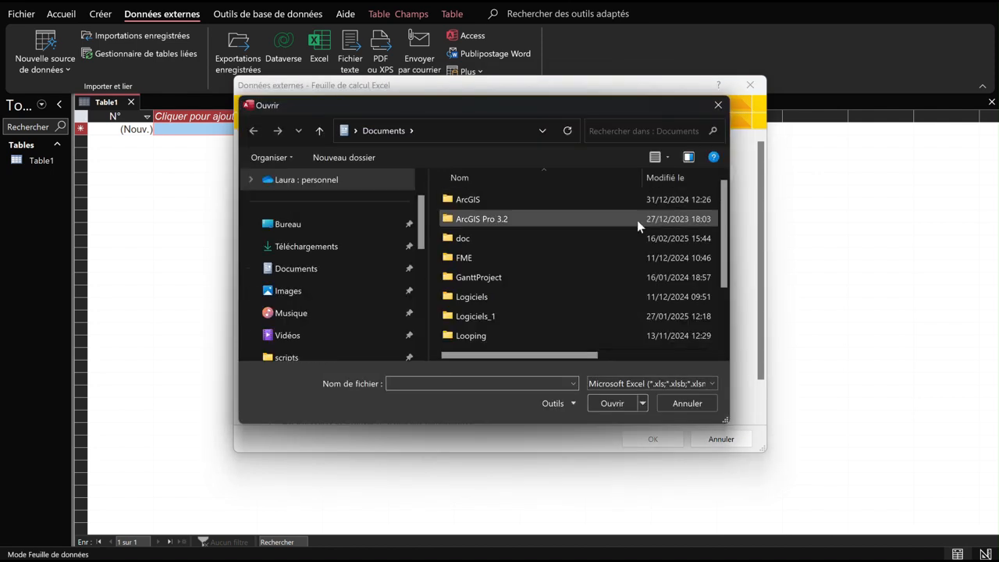
click(335, 224)
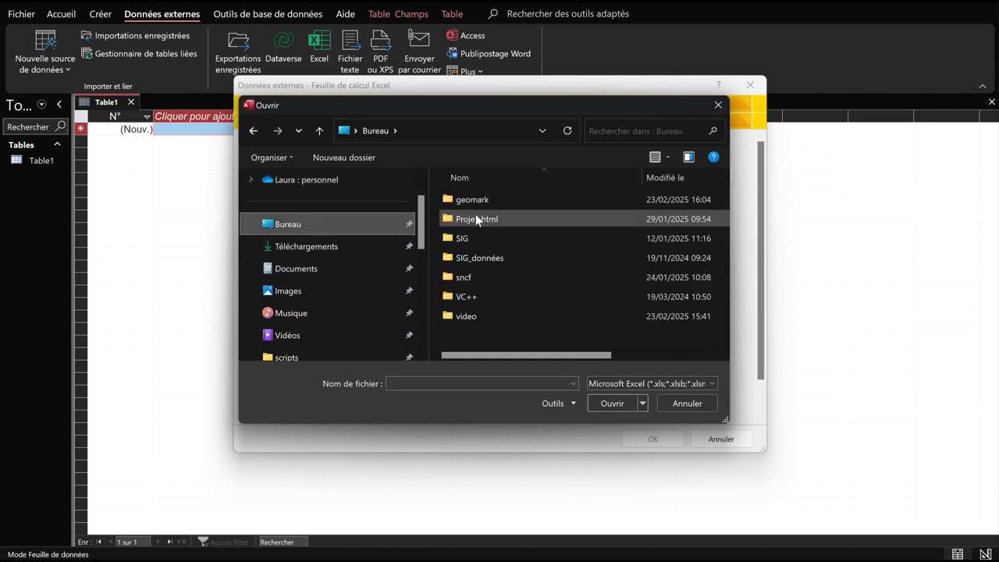
double_click(483, 200)
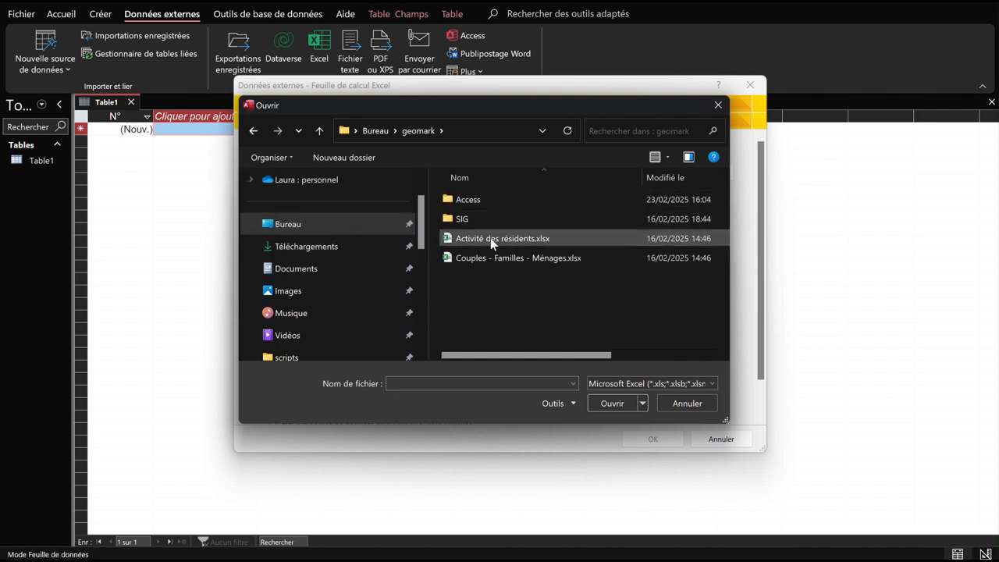
double_click(490, 238)
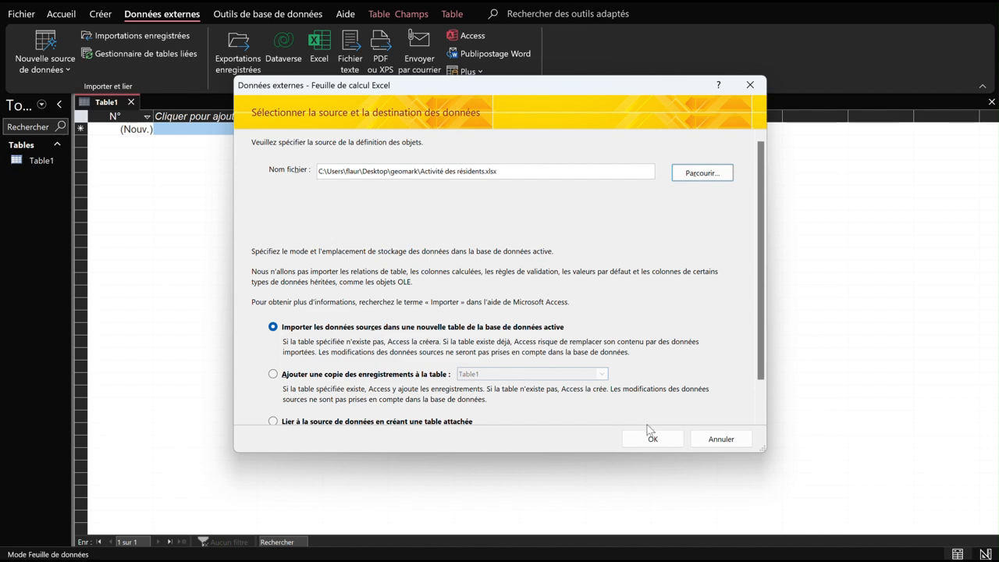
click(676, 442)
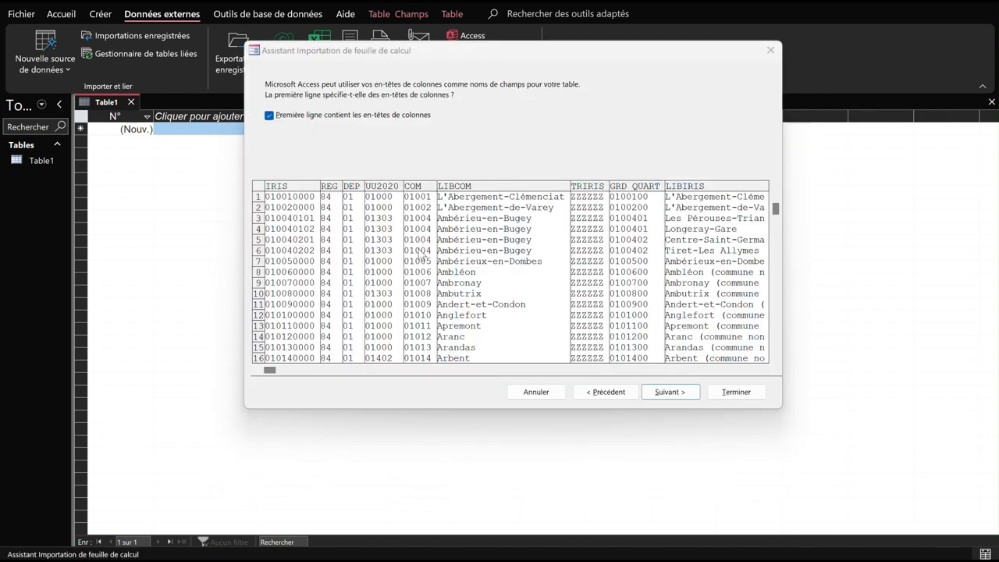
click(656, 392)
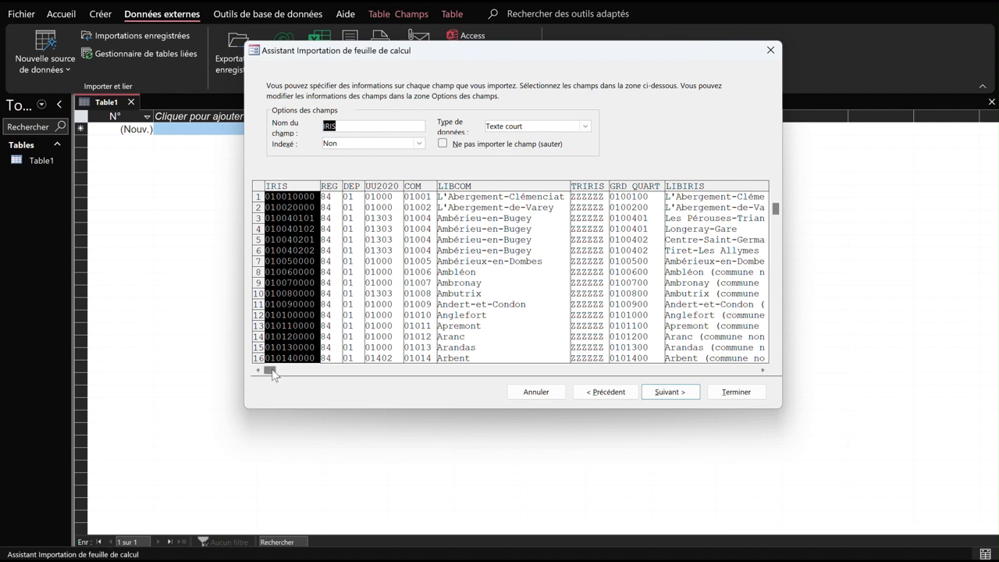
Check the import data types of the REG, DEP, UU2020 and COM fields and of several P21 fields.
click(332, 187)
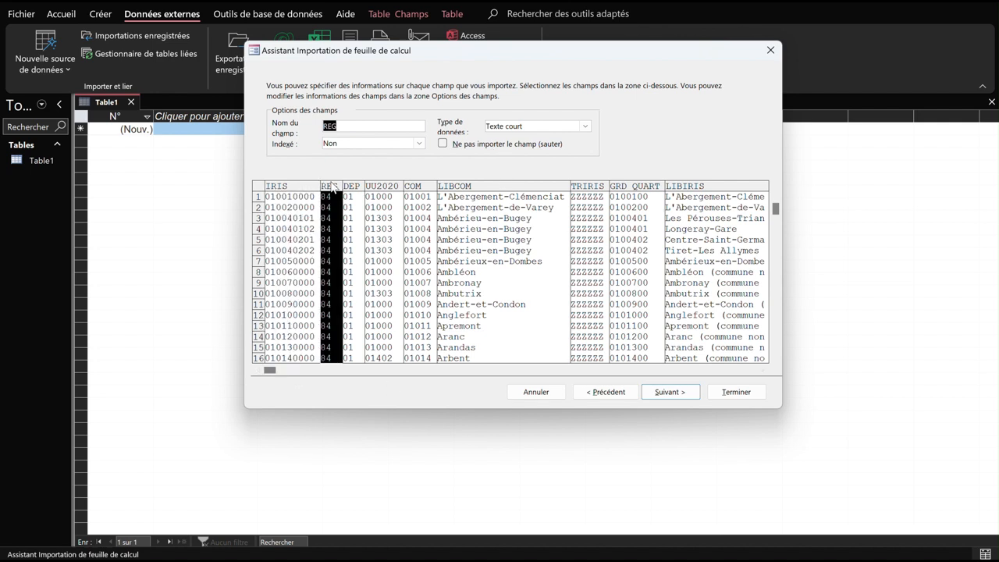
click(352, 187)
click(390, 186)
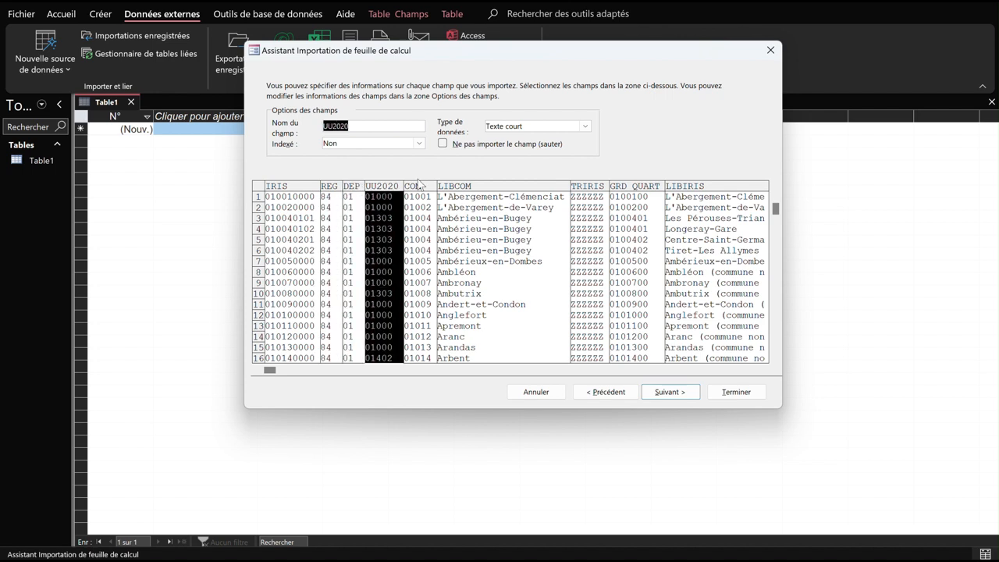
click(419, 186)
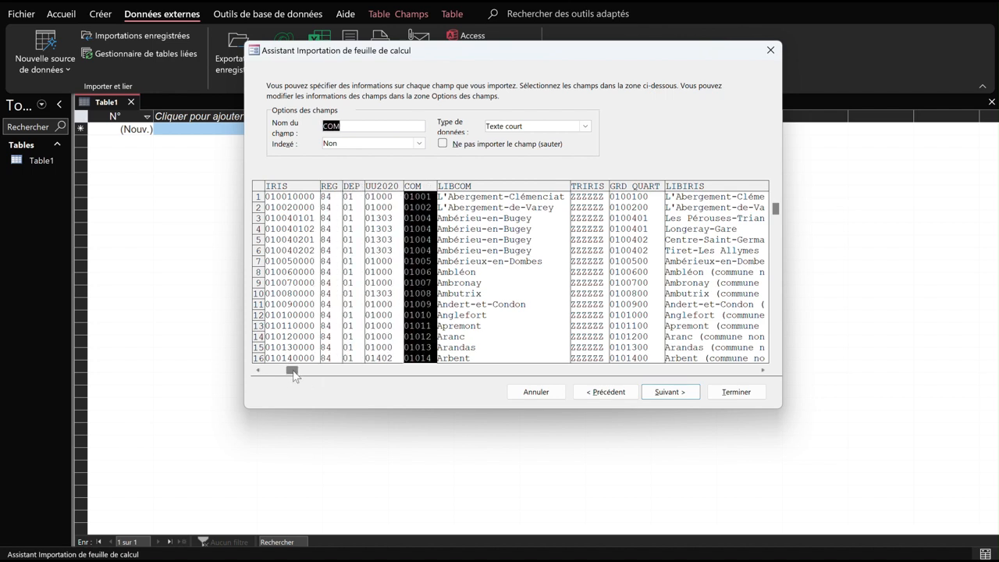
drag(293, 370, 416, 371)
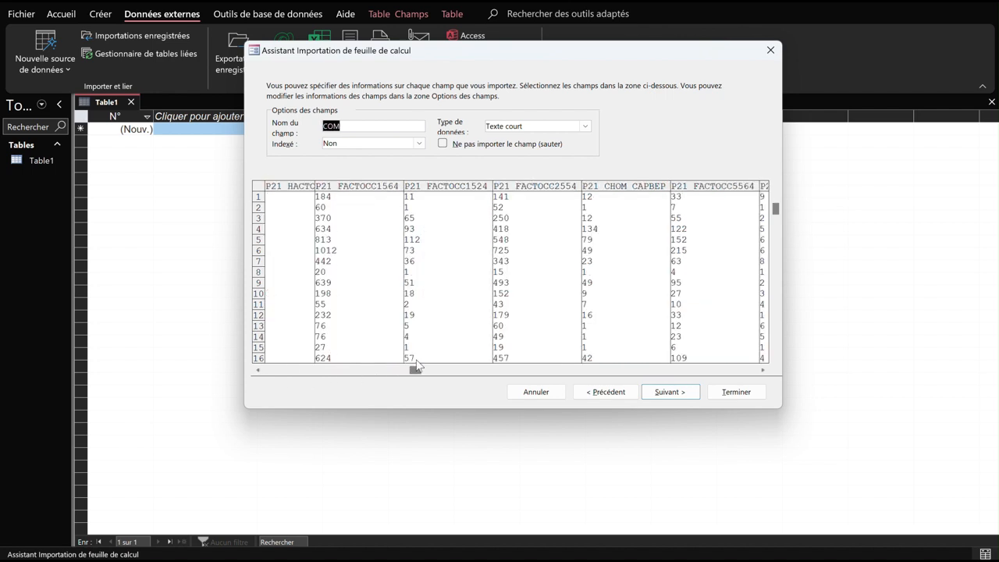
click(449, 187)
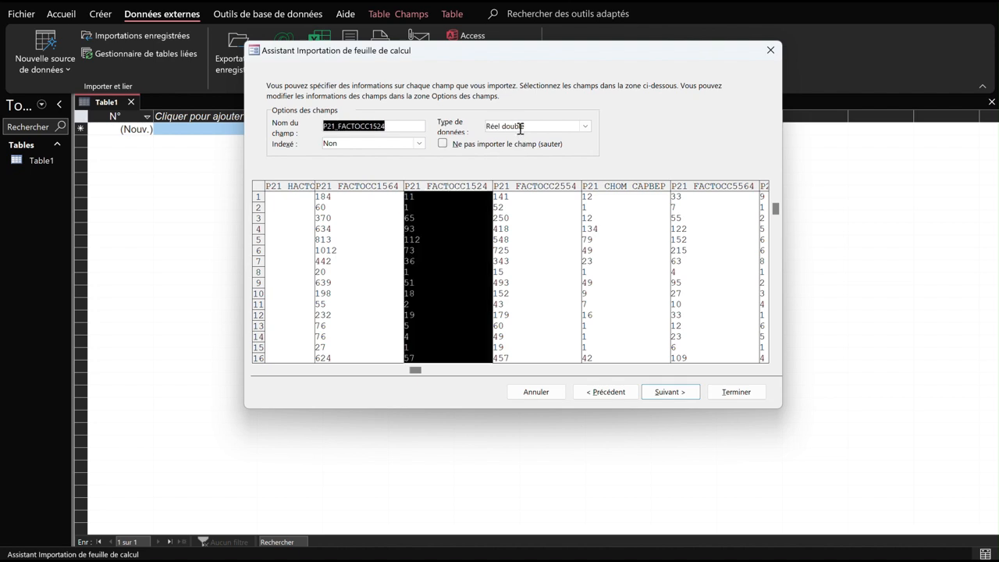
click(549, 186)
click(612, 186)
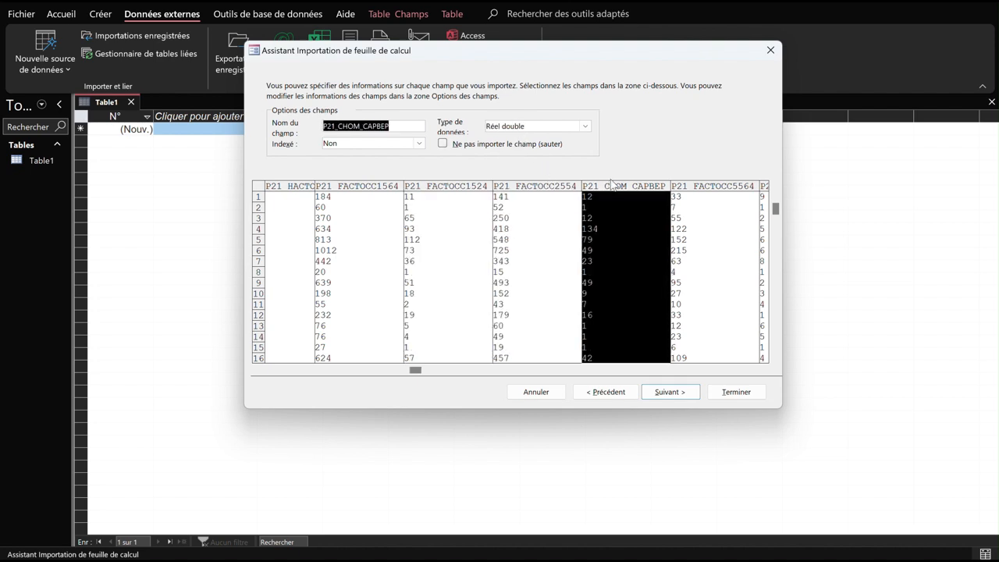
Let Access add the primary key and finish the import into a table named activite.
click(670, 392)
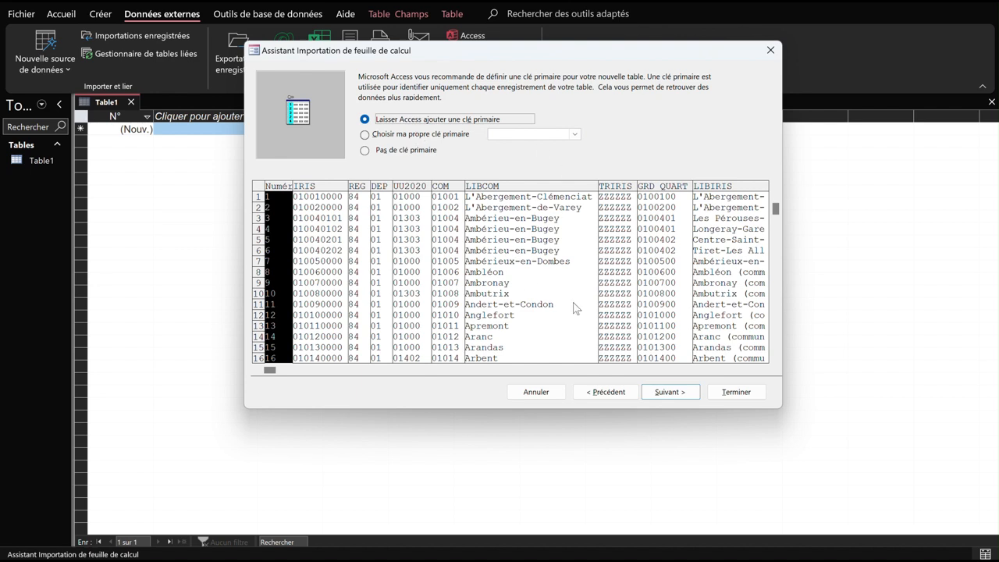
click(682, 392)
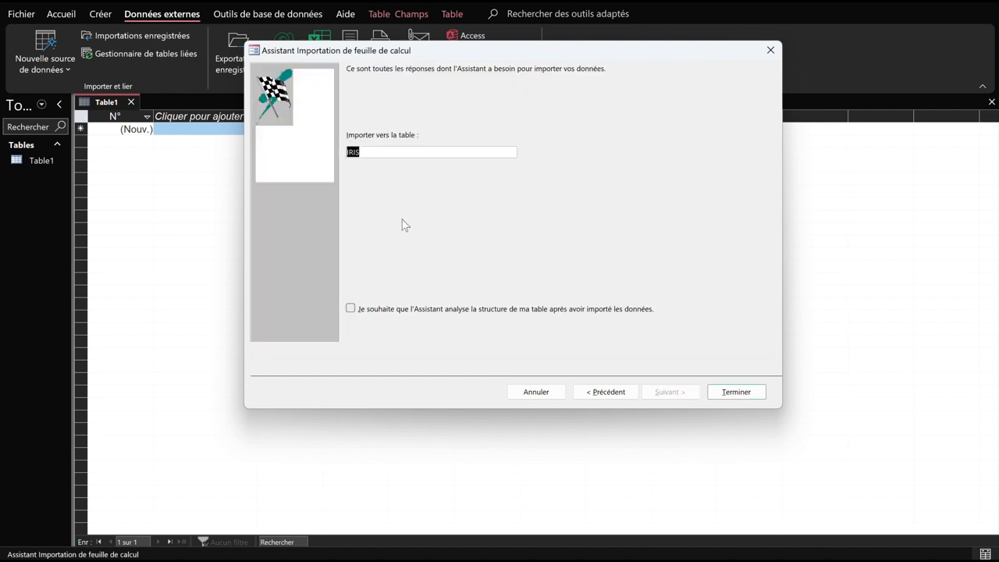
click(386, 148)
drag(386, 148, 341, 157)
text(activite)
click(747, 394)
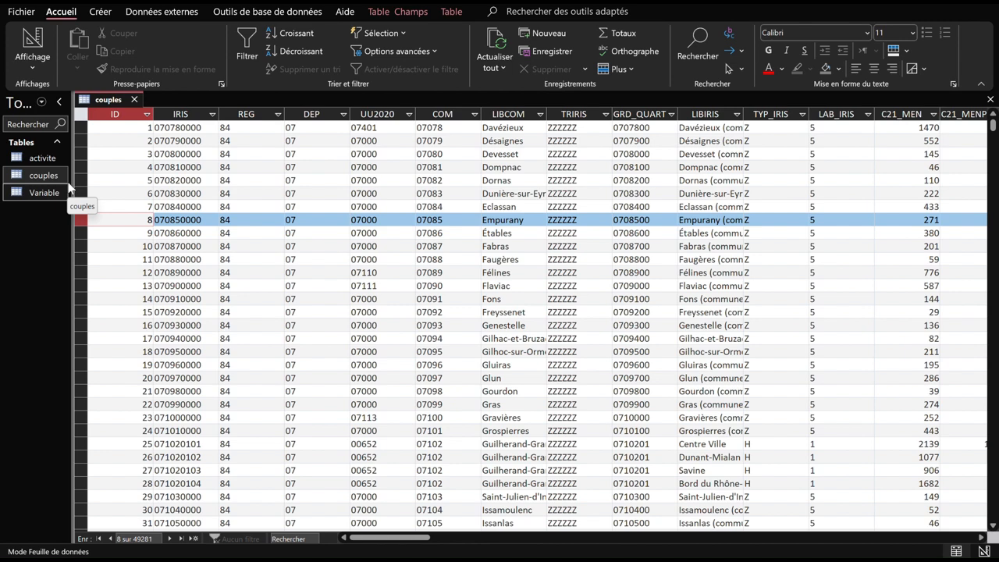
Create a new query in design view and add the couples table to it.
click(21, 196)
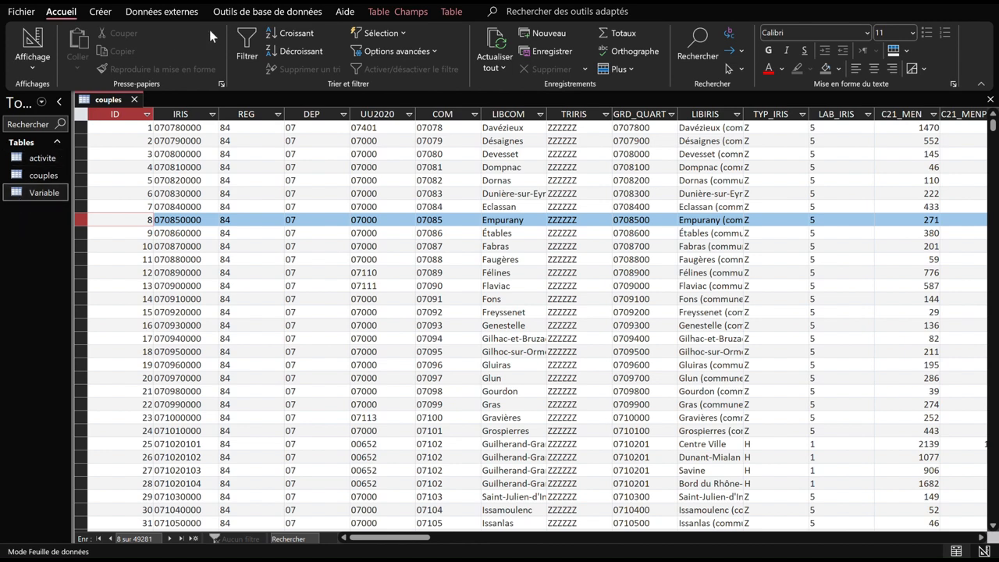
click(175, 18)
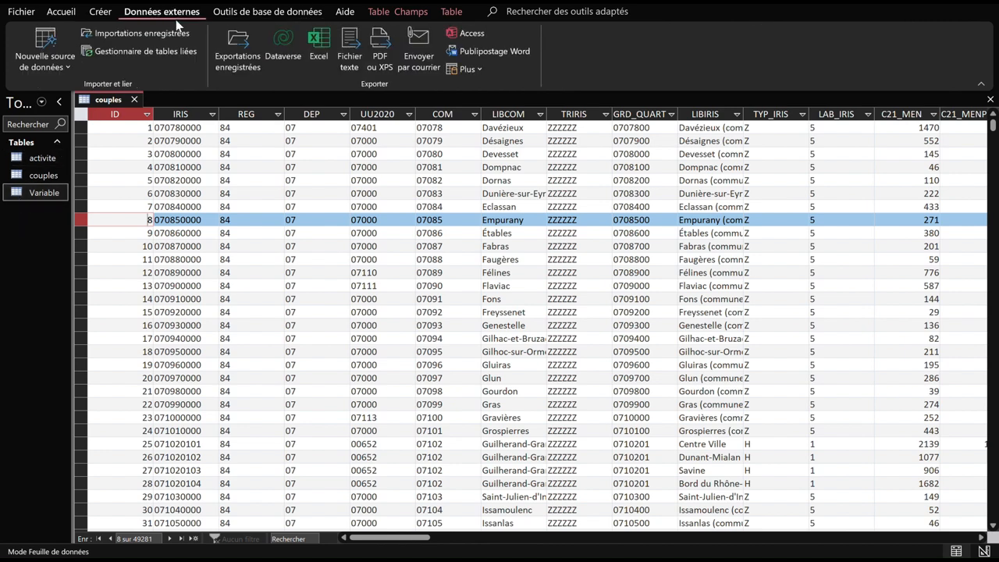
click(103, 19)
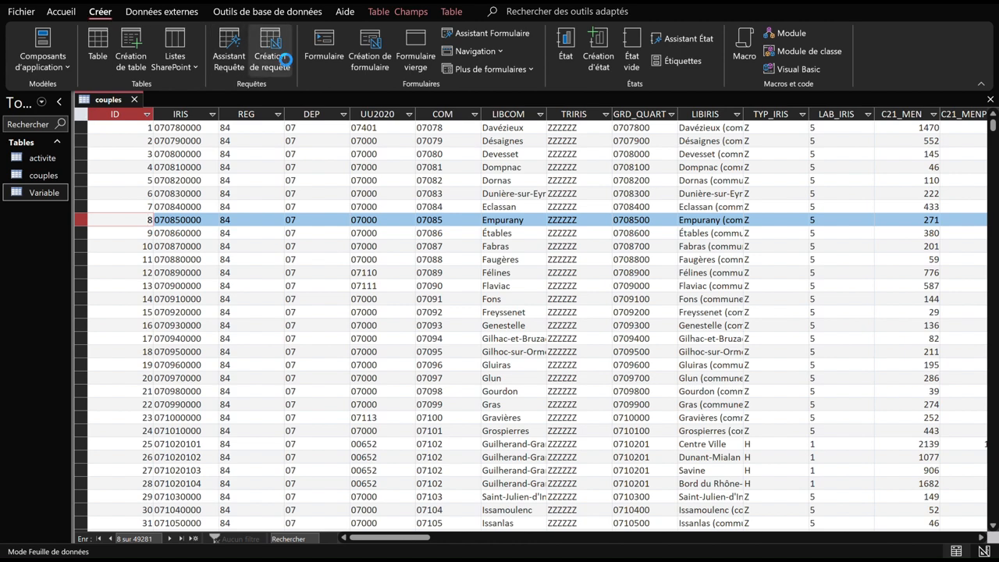
click(283, 56)
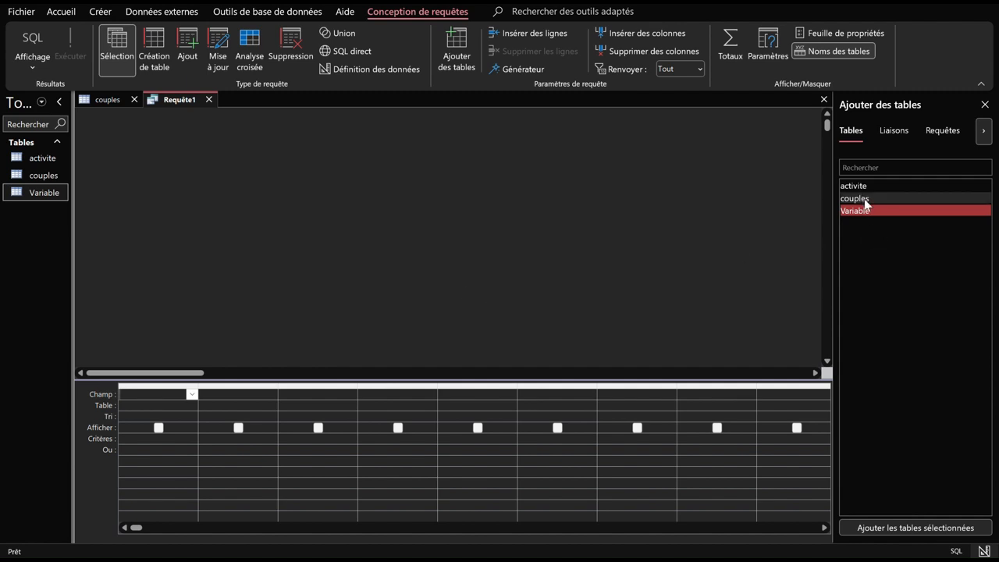
drag(865, 200, 145, 166)
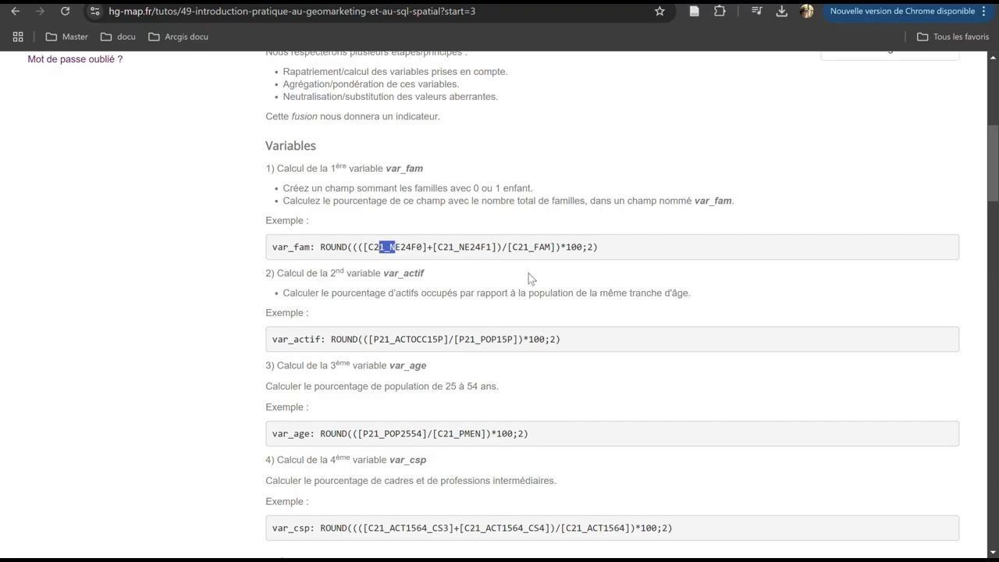
Read the tutorial page's instructions for calculating the first variable, var_fam, and return to the query design.
click(529, 277)
drag(421, 168, 383, 188)
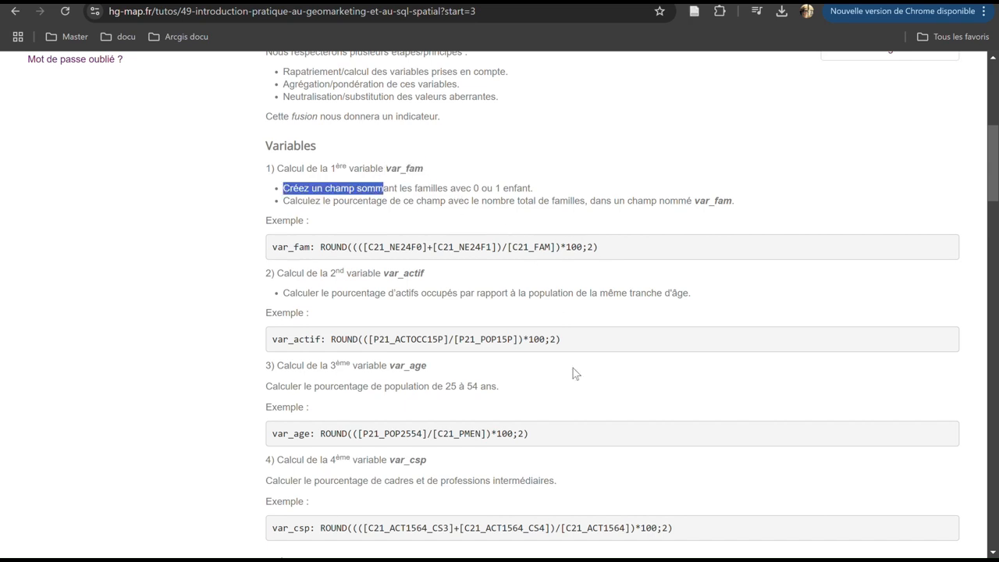
mouse_move(707, 556)
click(708, 460)
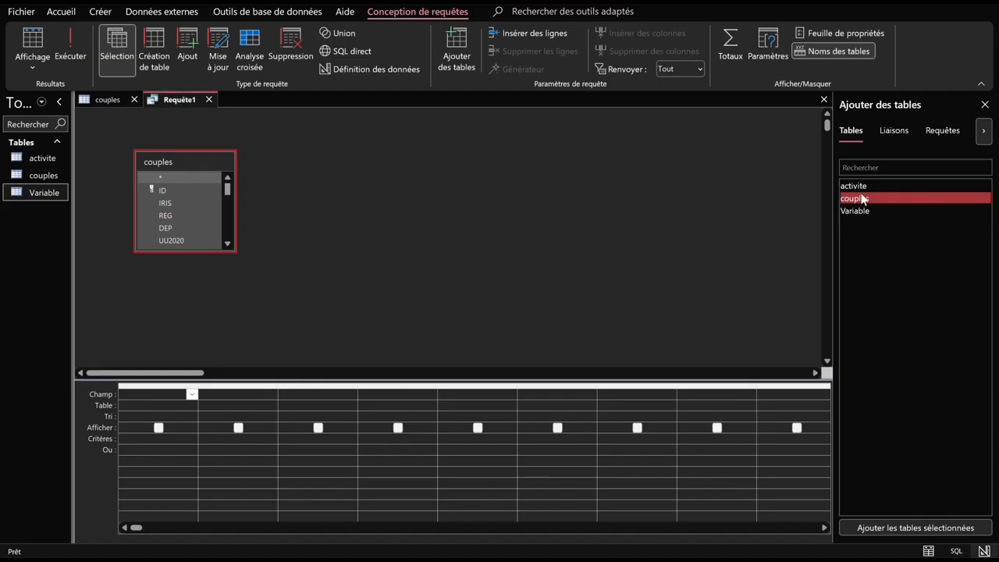
Save the new query under the name Var_fam.
right_click(185, 107)
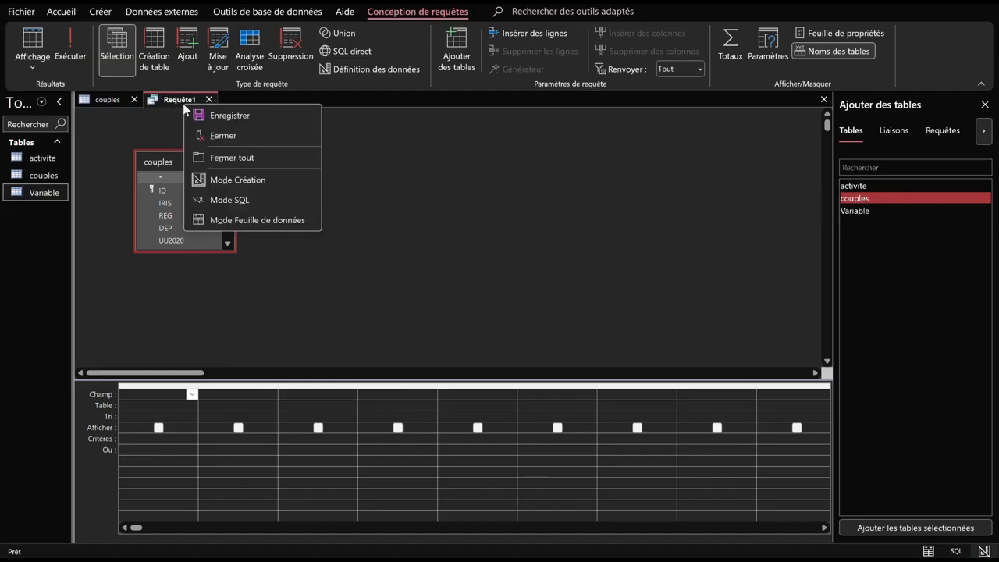
right_click(181, 96)
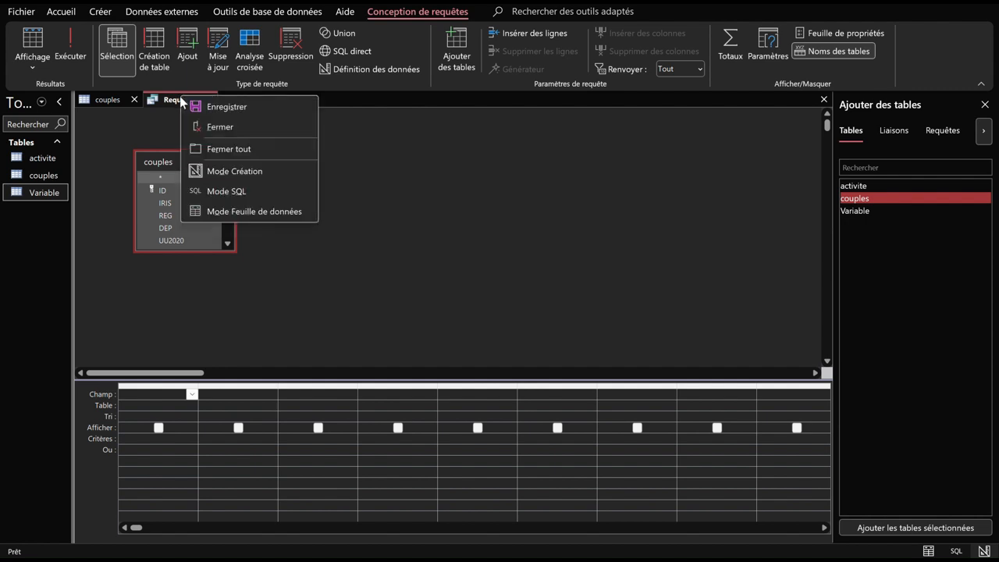
click(225, 107)
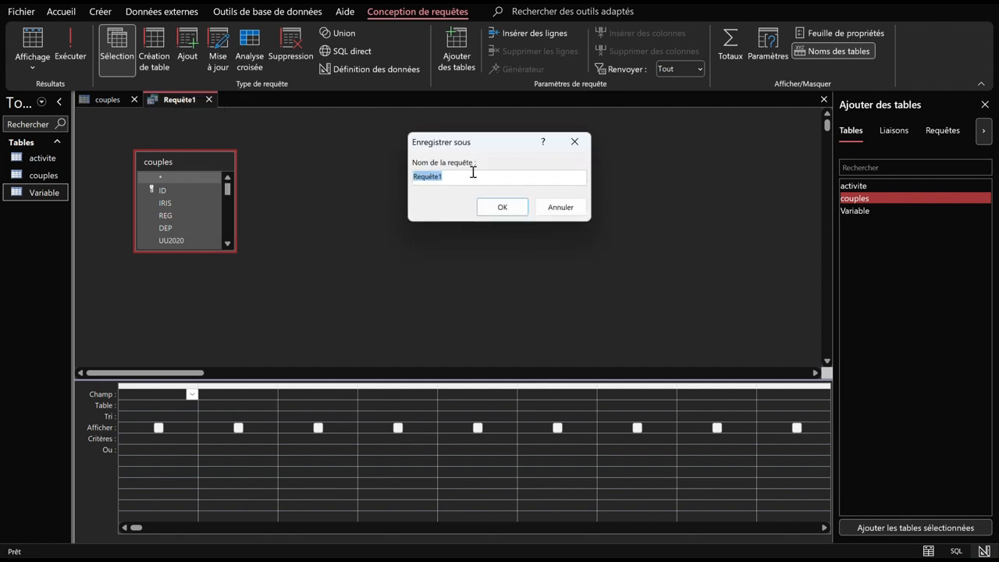
text(Var_fam)
click(519, 208)
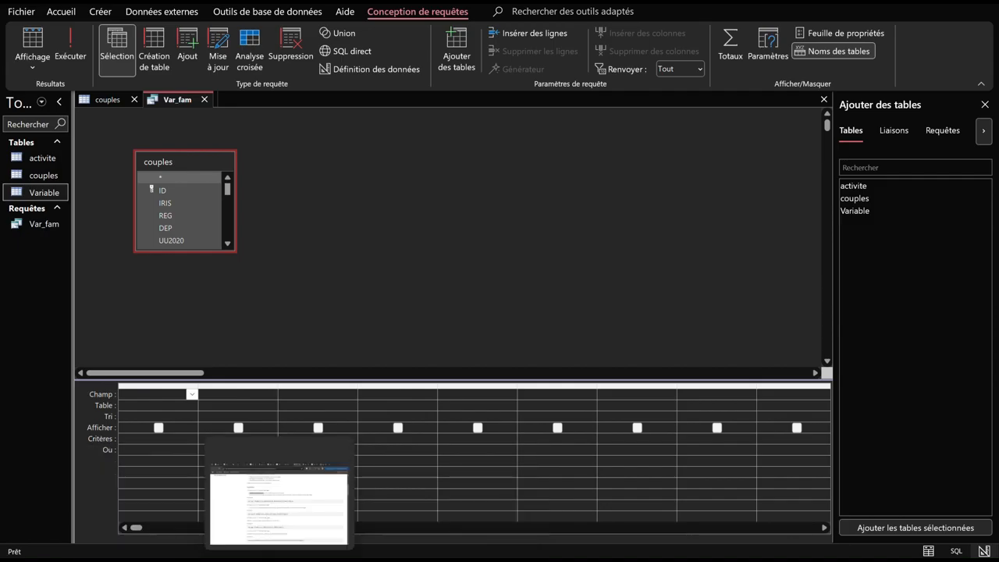
Examine the var_fam example formula on the tutorial page, including its rounding, child-count fields and division by total families.
click(302, 515)
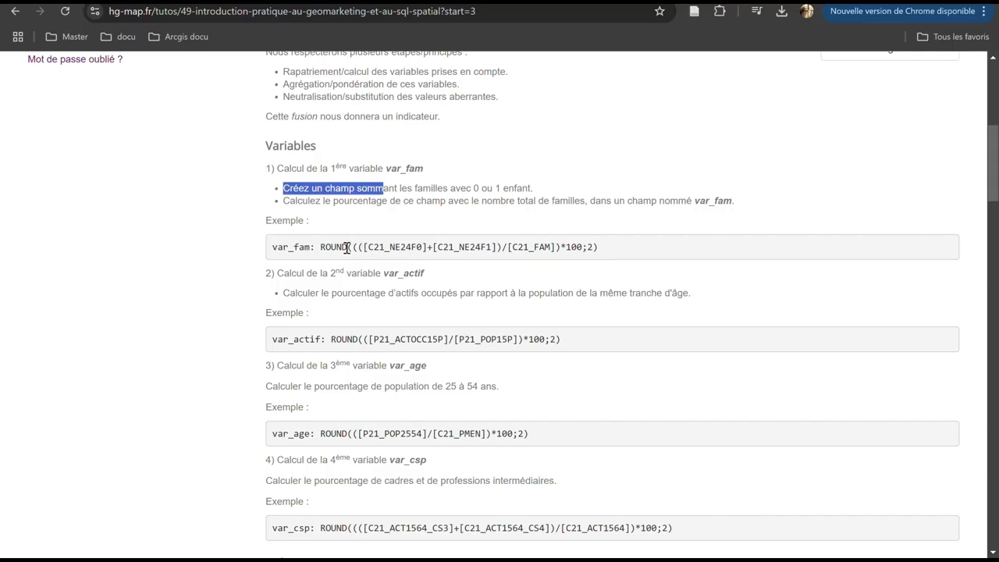
drag(346, 248, 324, 249)
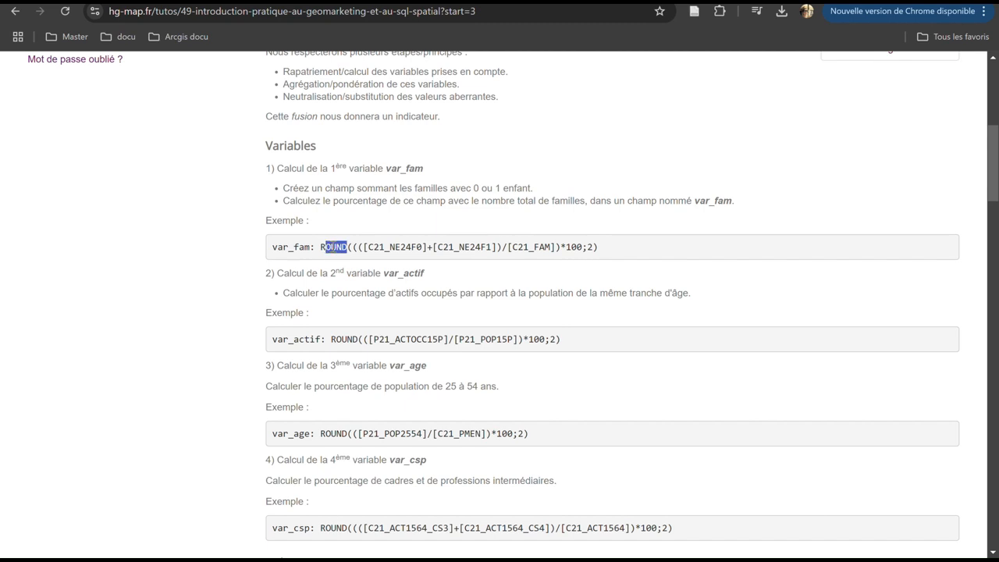
drag(598, 247, 582, 248)
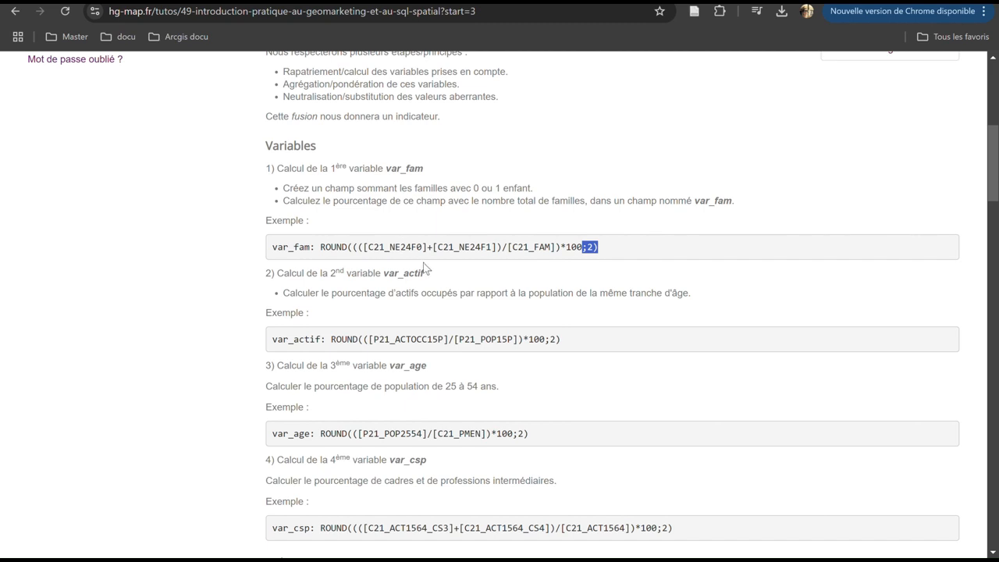
drag(416, 248, 401, 248)
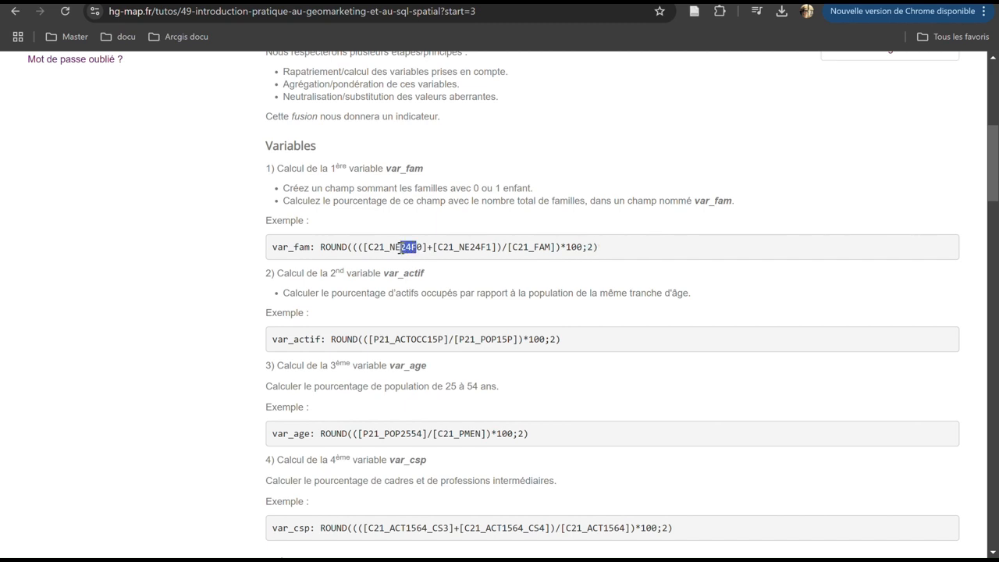
click(387, 261)
drag(551, 247, 517, 262)
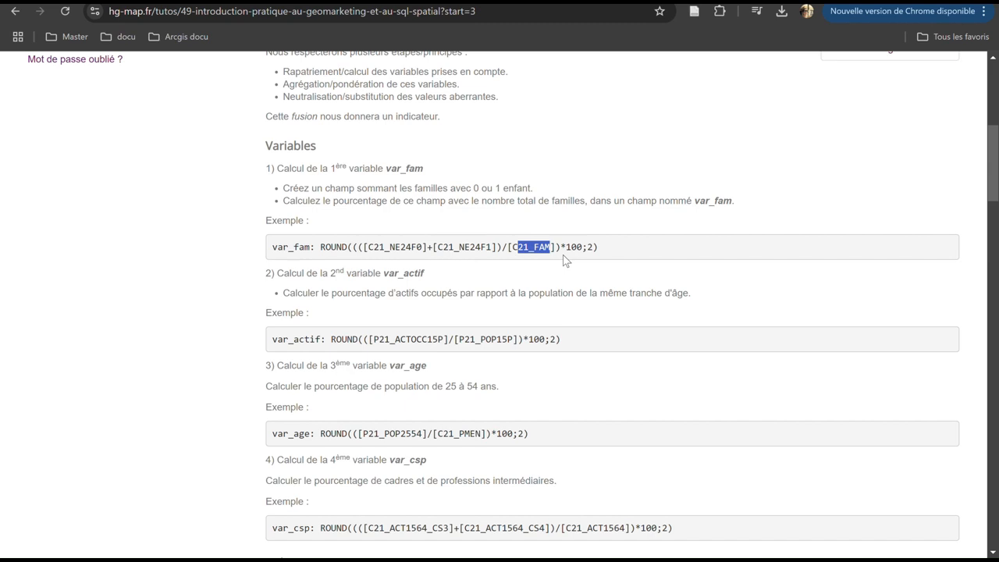
click(521, 264)
drag(560, 246, 491, 248)
Copy the var_fam IIf expression that handles zero C21_FAM values from the tutorial page's Neutralisation/substitution section.
scroll(542, 271, down, 2)
click(545, 270)
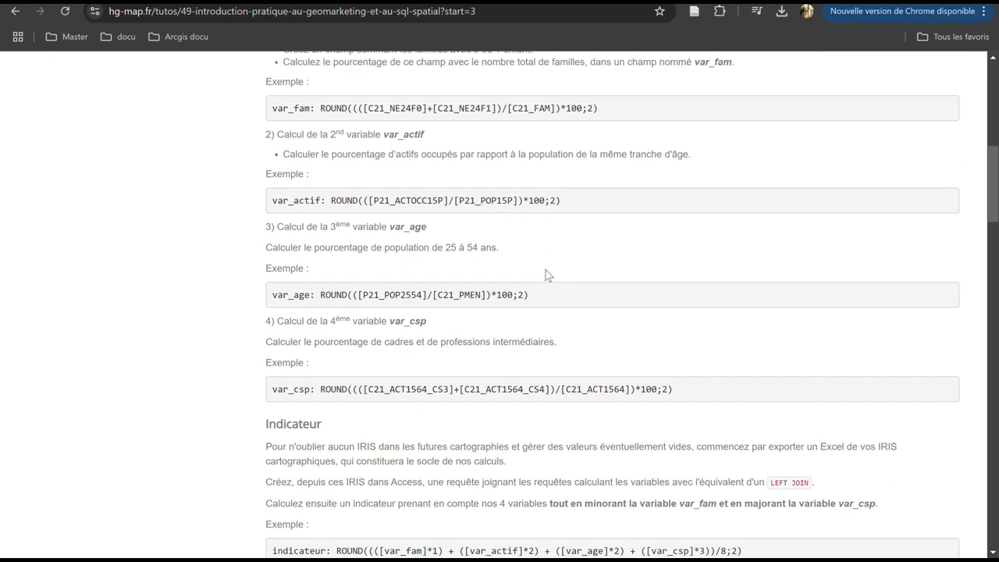
scroll(546, 273, down, 4)
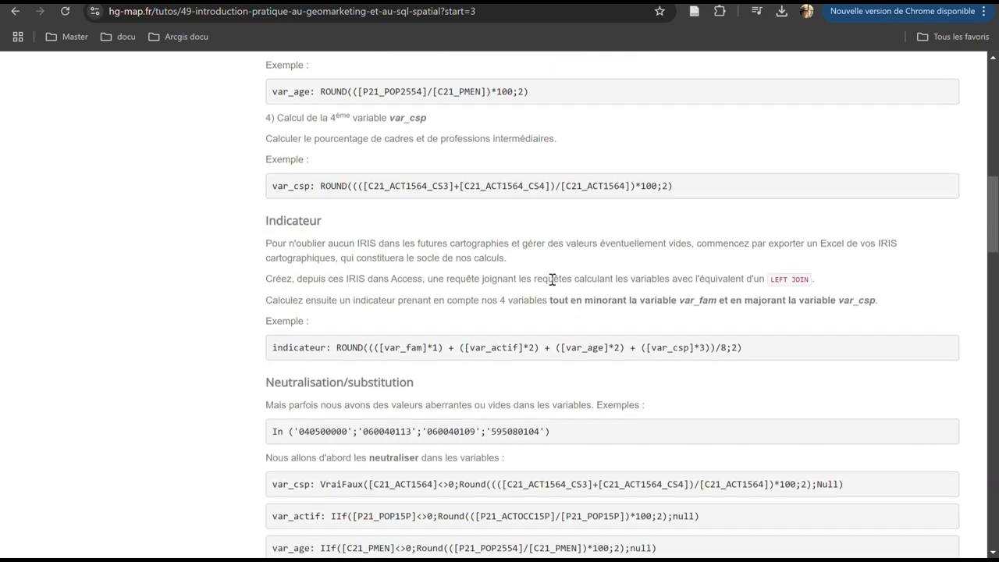
scroll(574, 298, down, 1)
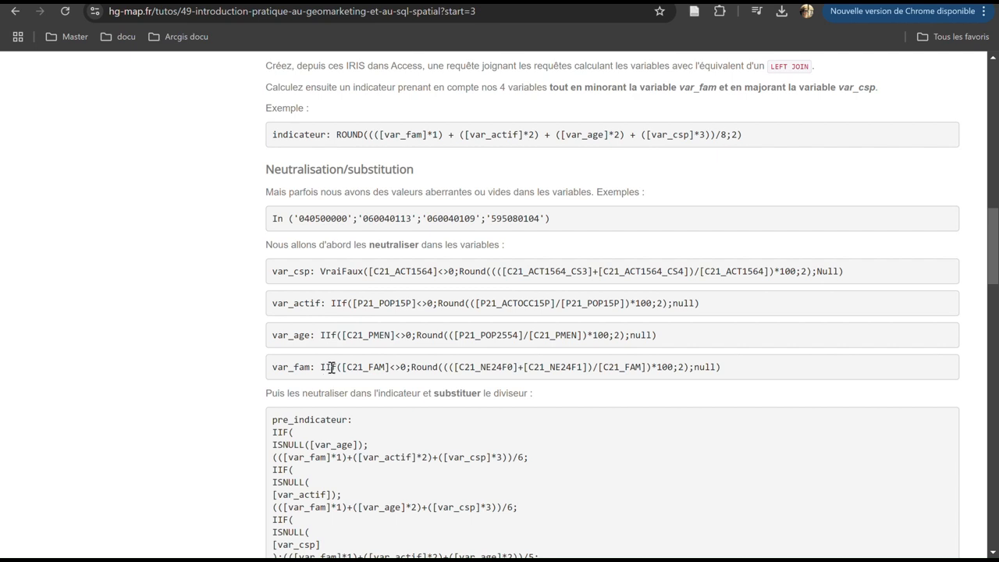
drag(348, 370, 401, 367)
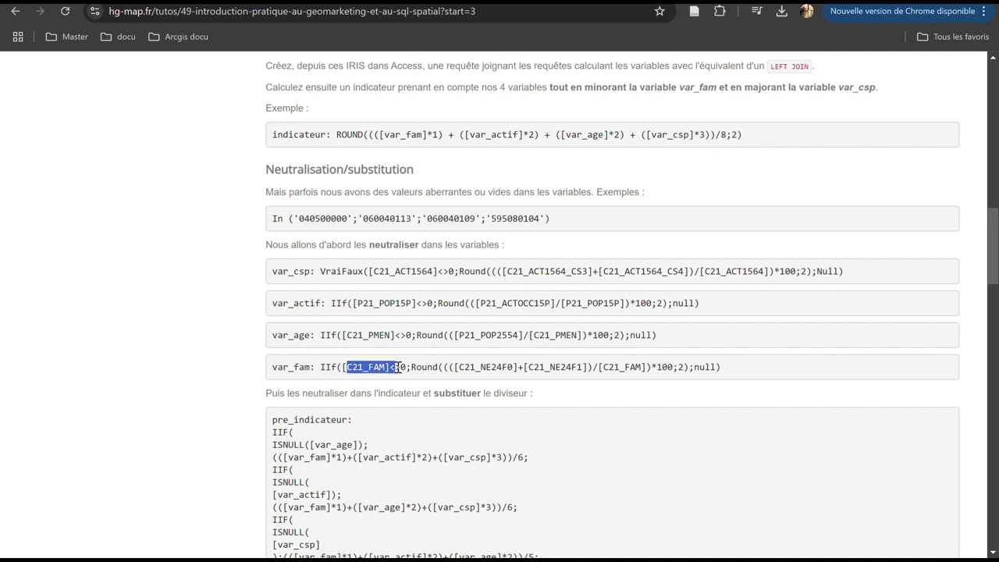
click(403, 366)
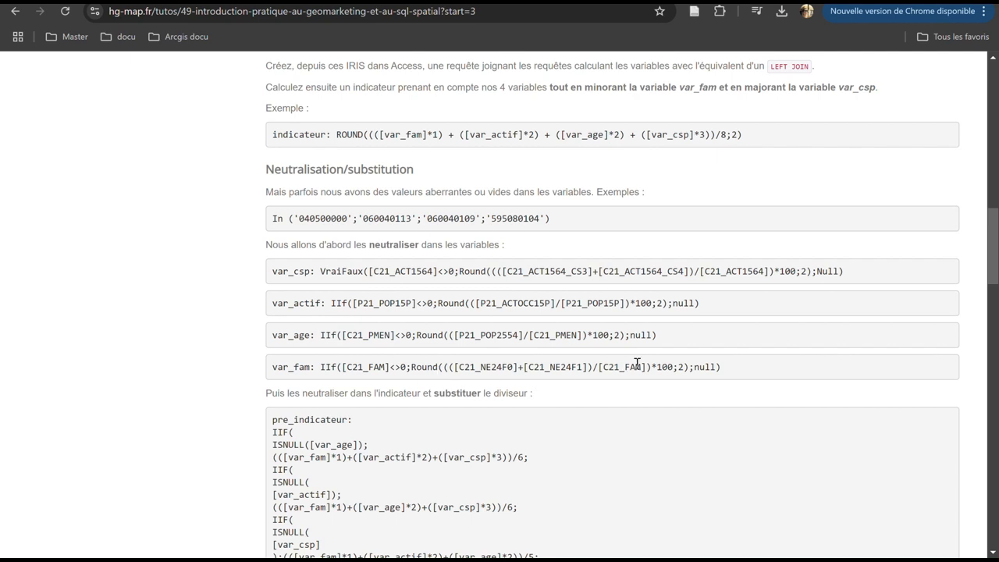
drag(707, 369, 323, 370)
key(ctrl+c)
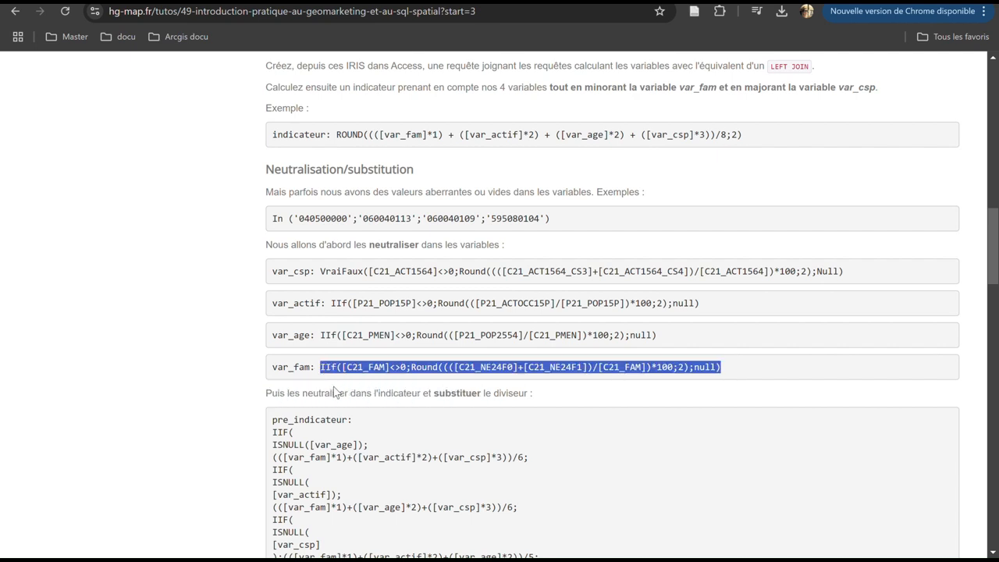
Back in Access, add the calculated field IIf([C21_FAM]<>0;Round((([C21_NE24F0]+[C21_NE24F1])/[C21_FAM])*100;2);null) after C21_FAM in the Var_fam query.
key(alt+Tab)
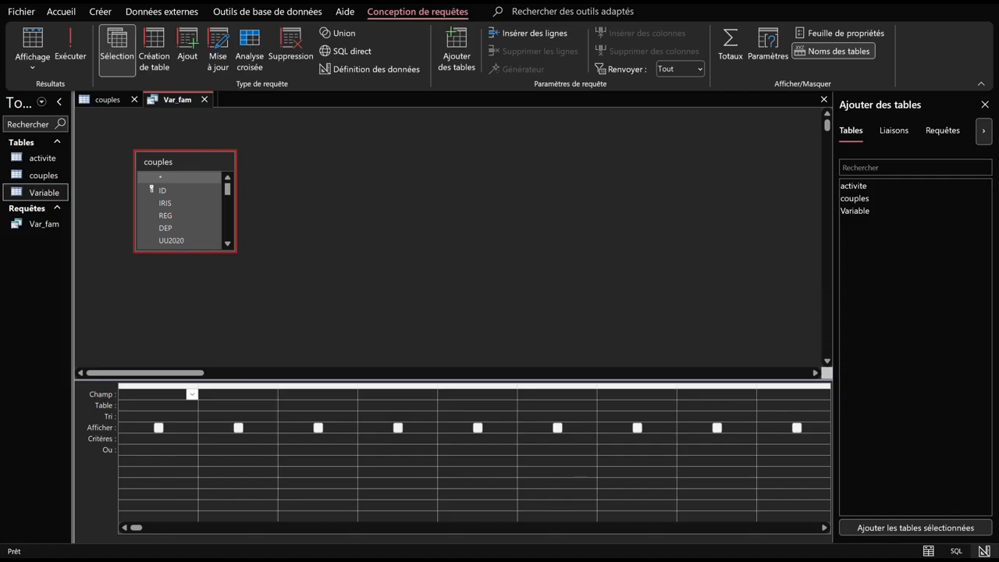
right_click(471, 395)
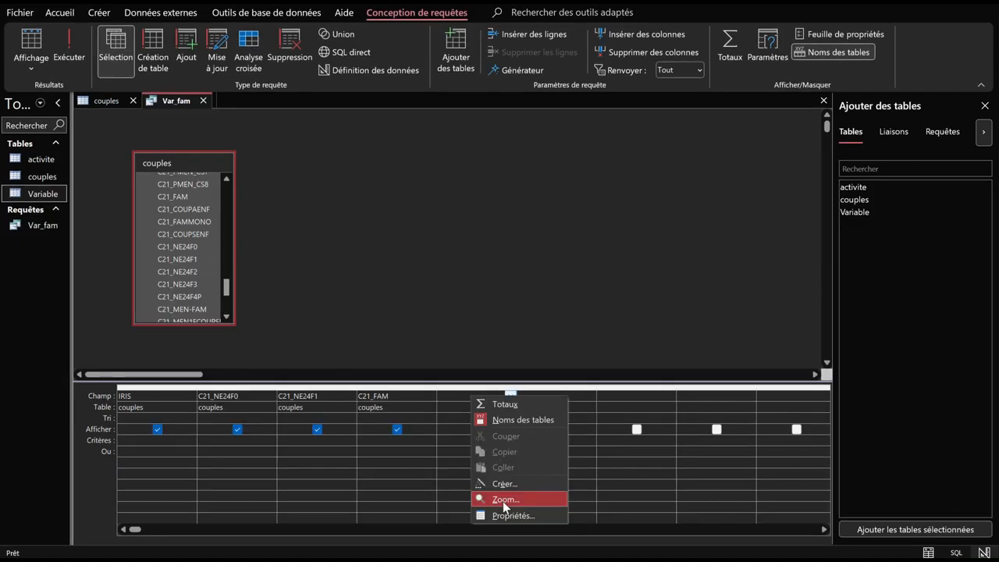
click(503, 501)
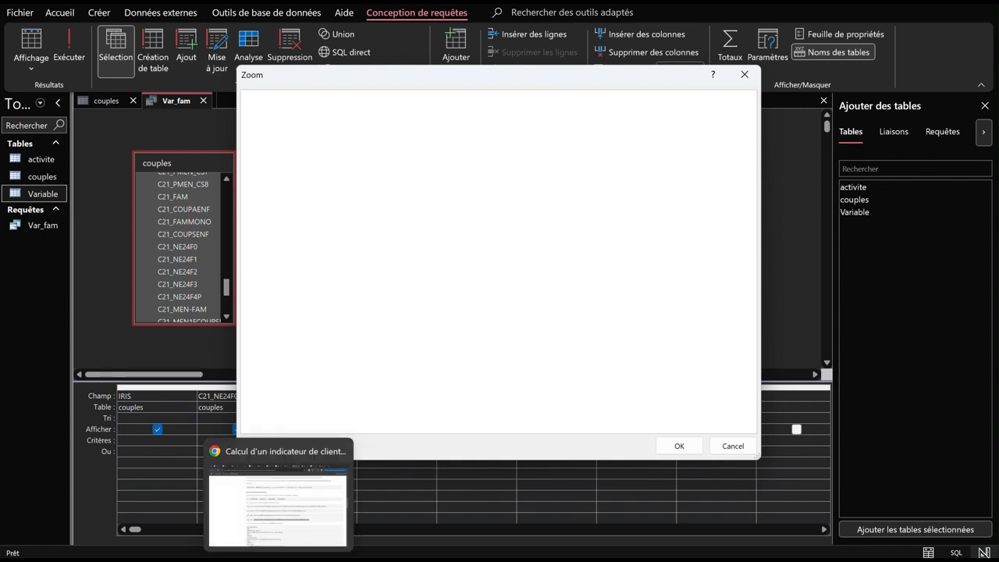
click(279, 558)
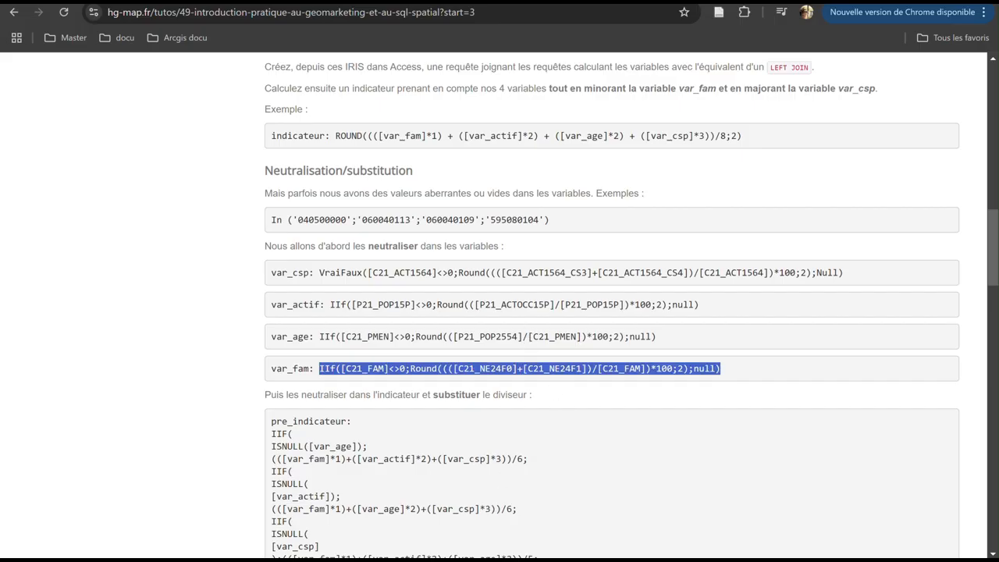
key(alt+Tab)
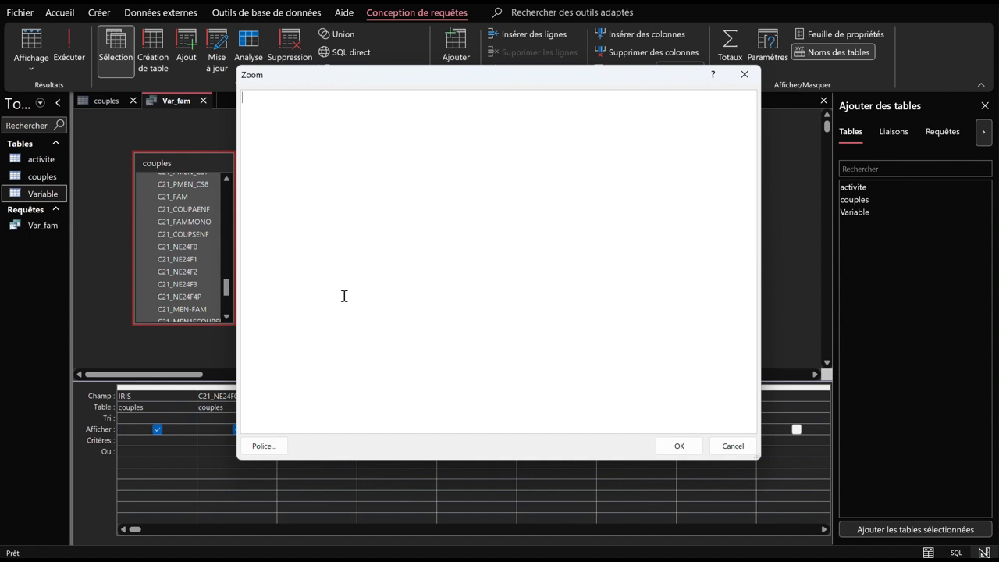
key(ctrl+v)
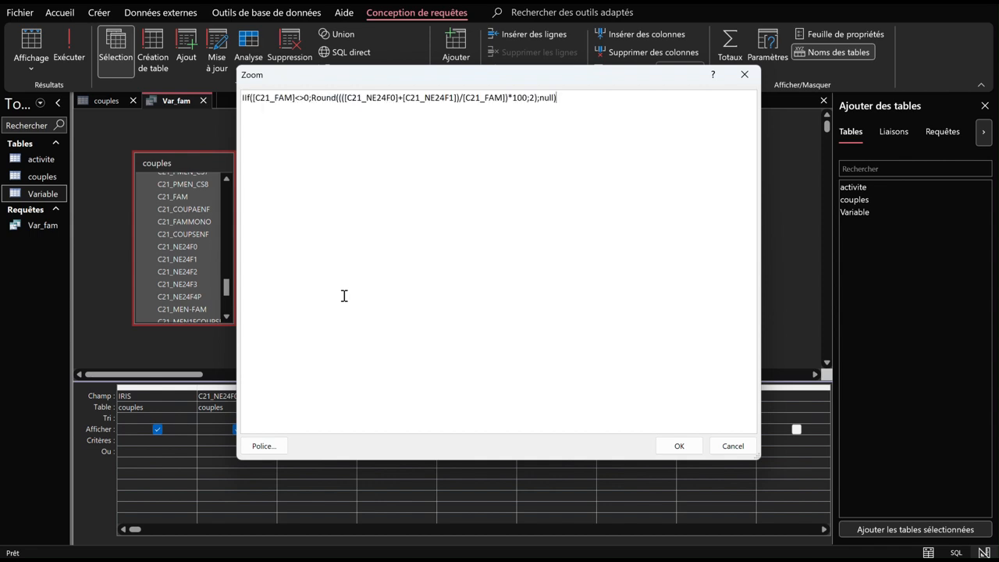
click(693, 451)
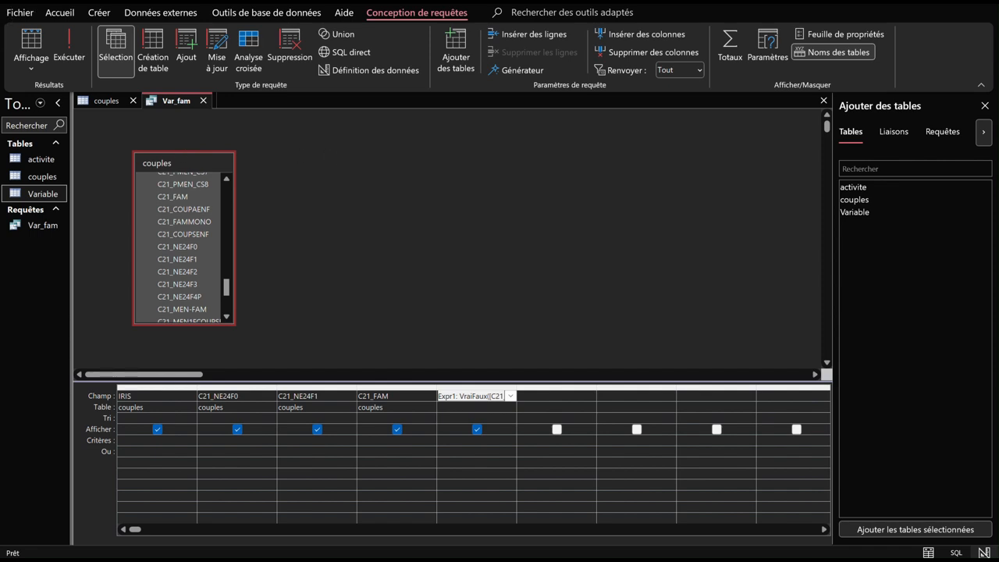
Display the Var_fam query's results and check them against the couples table.
click(455, 396)
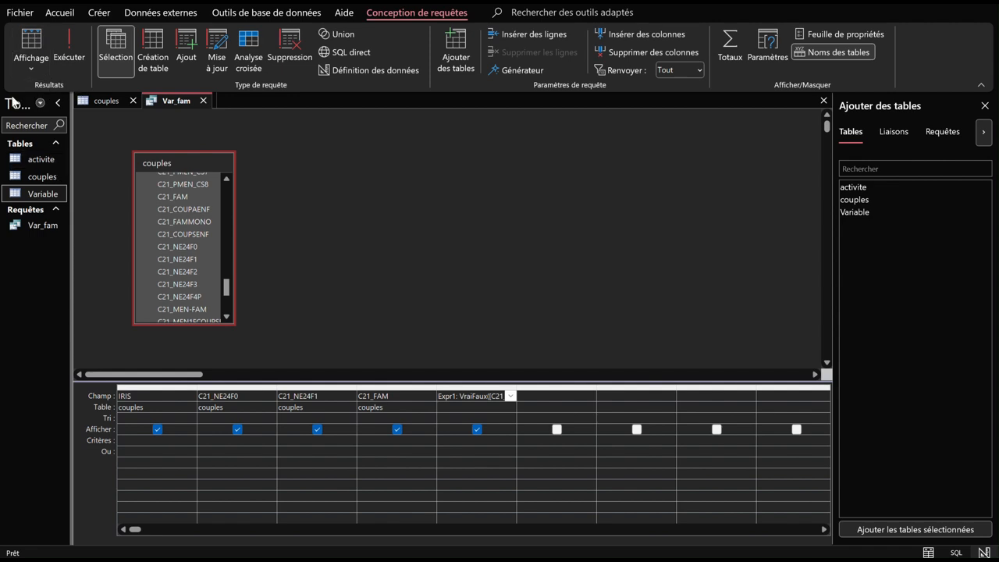
click(32, 43)
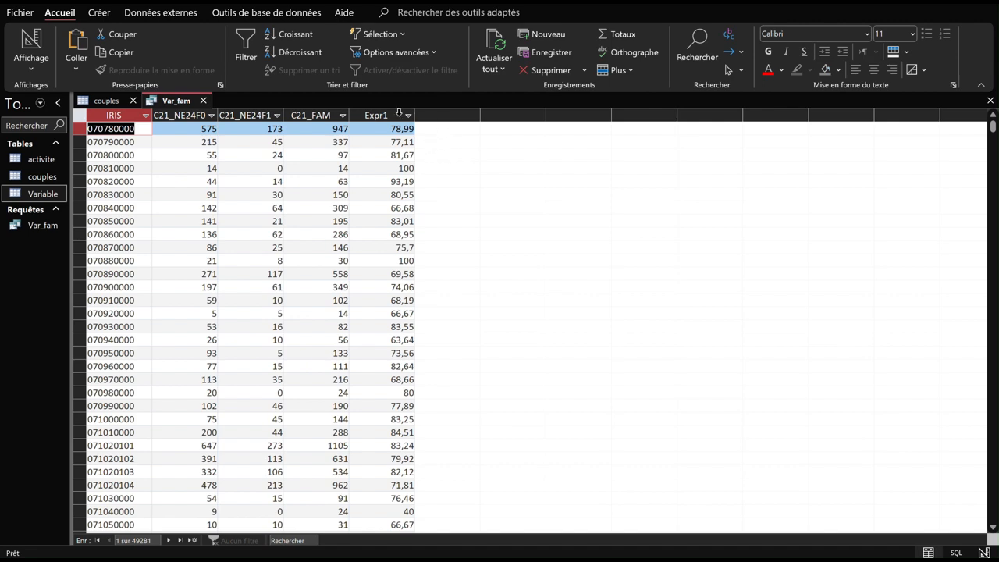
click(100, 97)
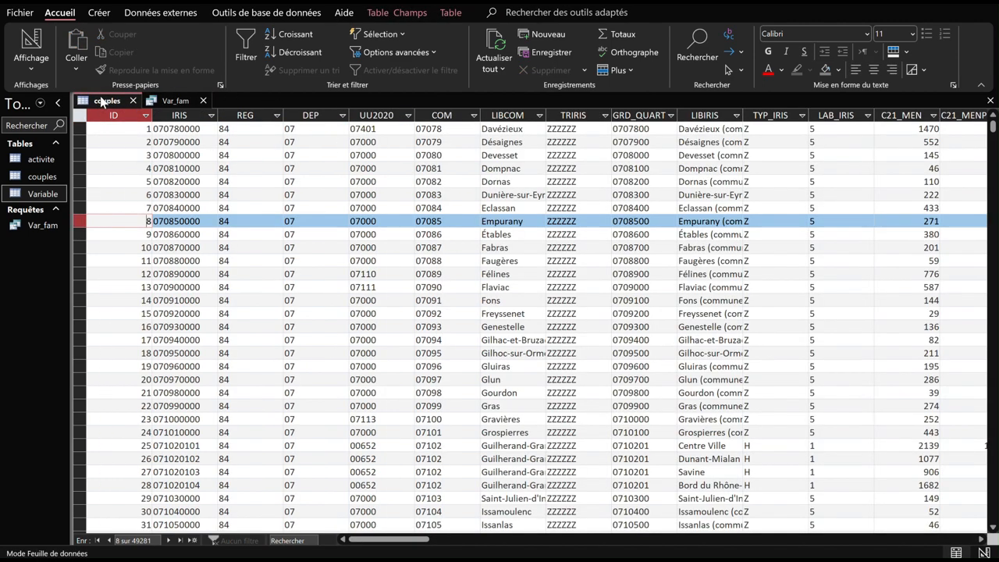
click(175, 100)
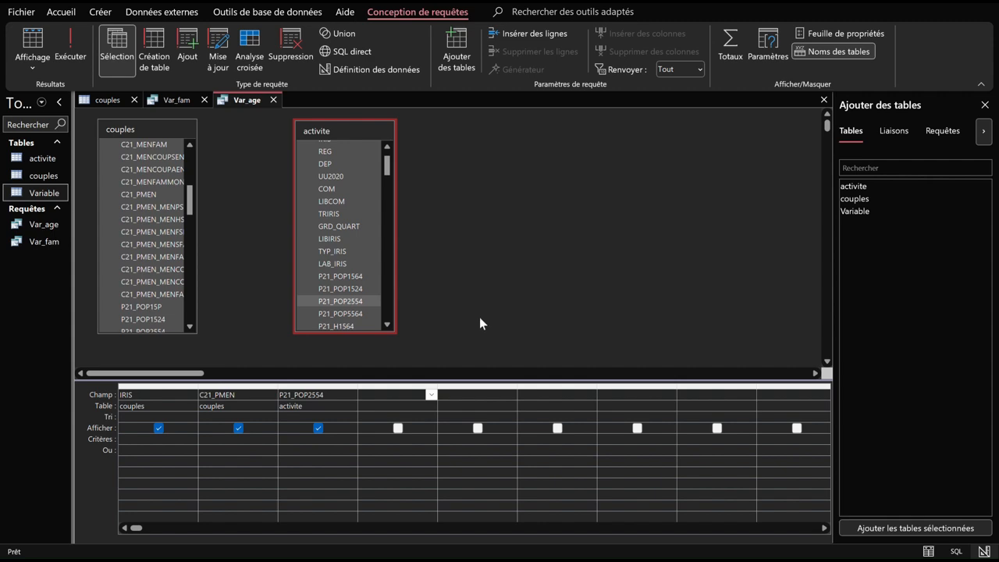
In the Var_age query, join the couples and activite tables on their IRIS fields.
scroll(156, 234, up, 6)
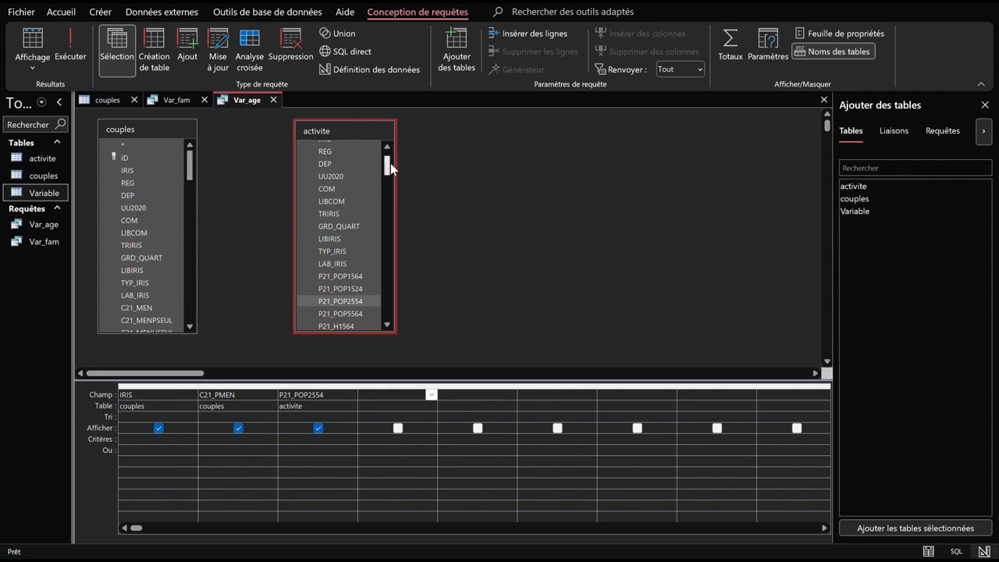
scroll(390, 164, up, 1)
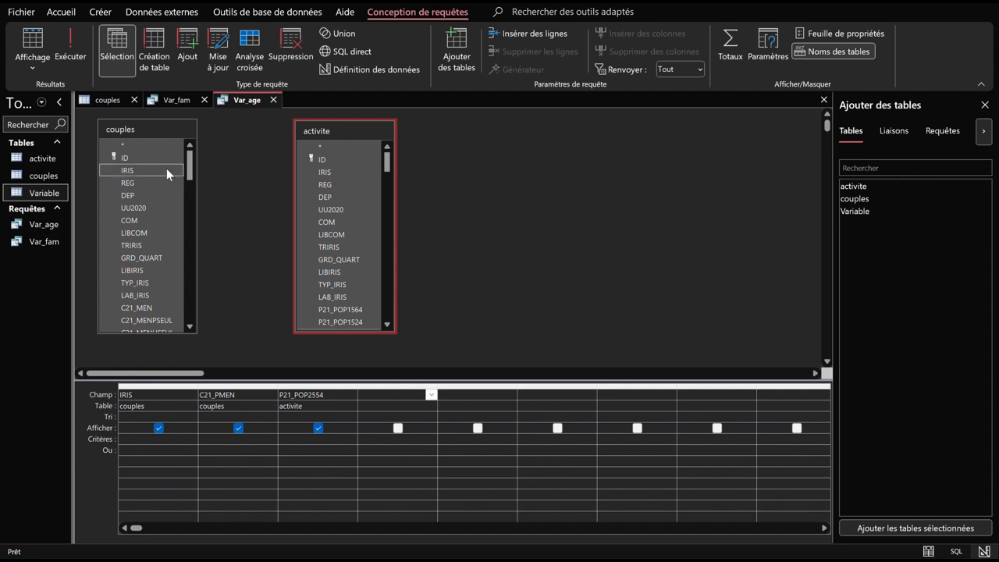
drag(166, 168, 331, 172)
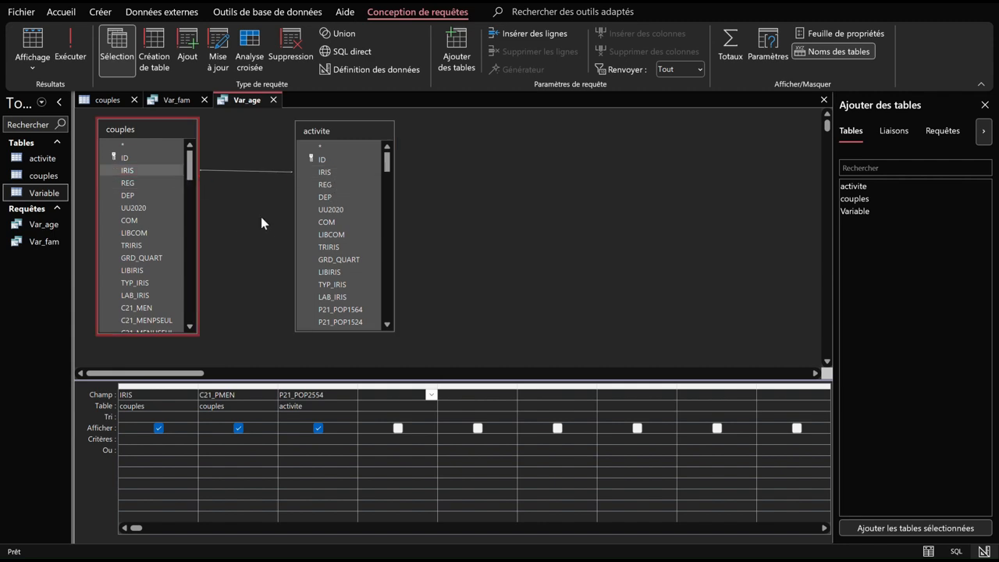
Add the calculated field var_age: VraiFaux([C21_PMEN]<>0;Round(([activite].[P21_POP2554]/[C21_PMEN])*100;2);Null) after P21_POP2554 in the Var_age query.
right_click(388, 395)
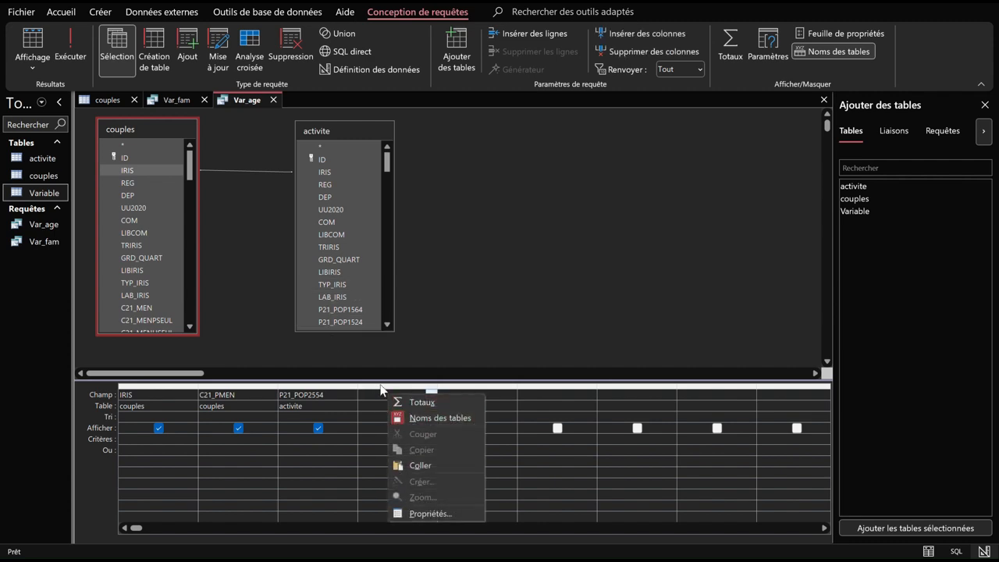
click(416, 394)
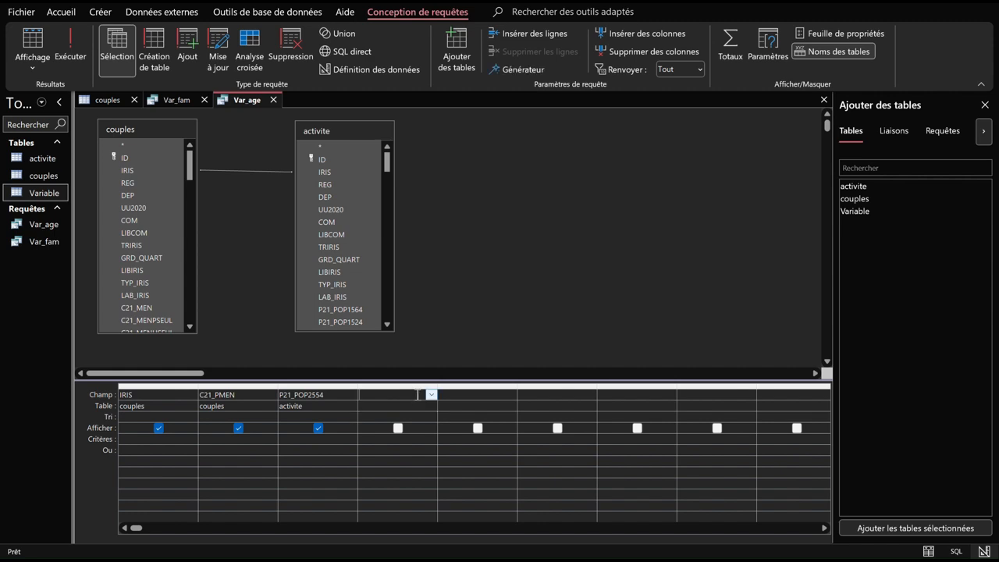
right_click(421, 393)
click(446, 495)
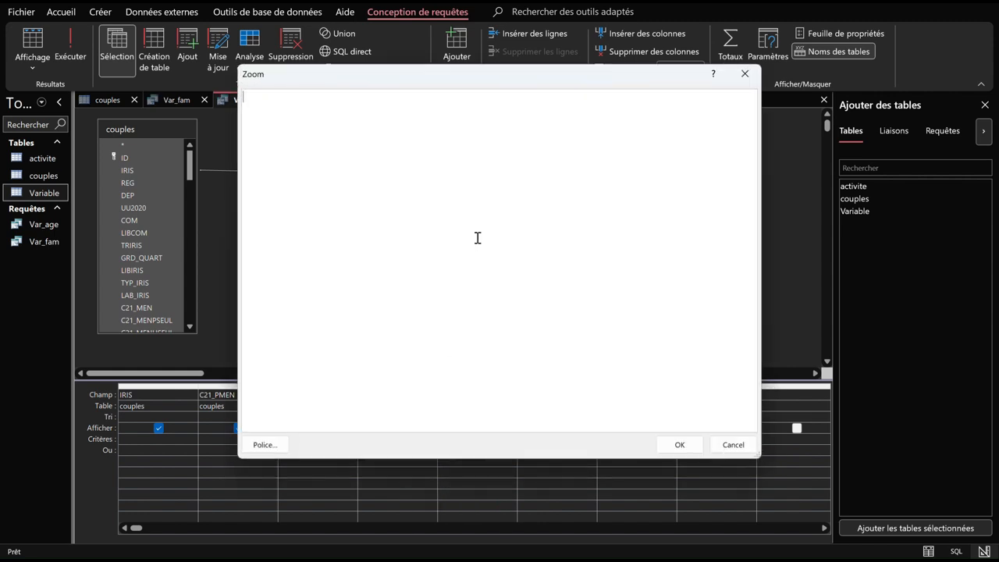
right_click(471, 186)
click(447, 177)
text(var_age: VraiFaux([C21_PMEN]<>0;Round(([activite].[P21_POP2554]/[C21_PMEN])*100;2);Null))
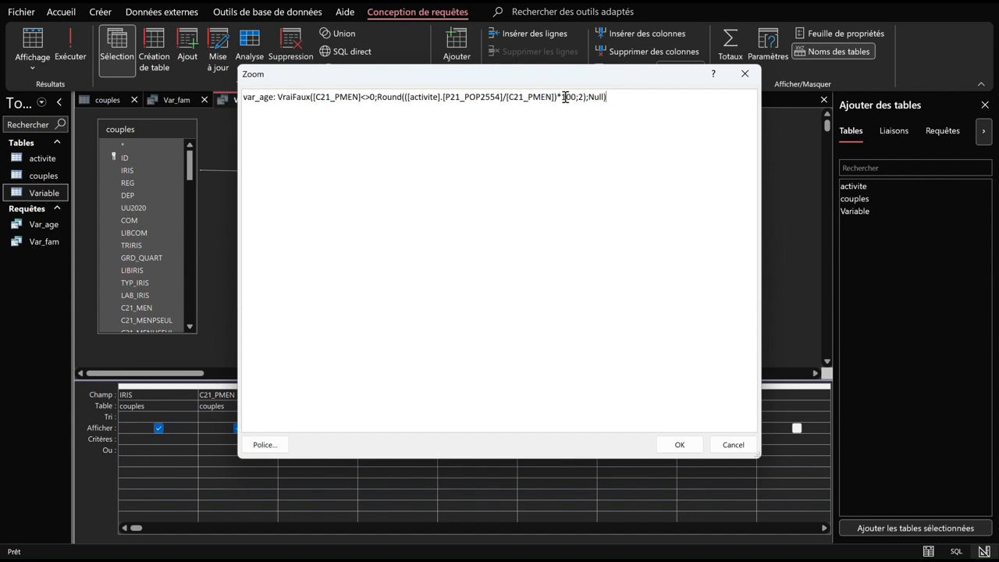
click(679, 445)
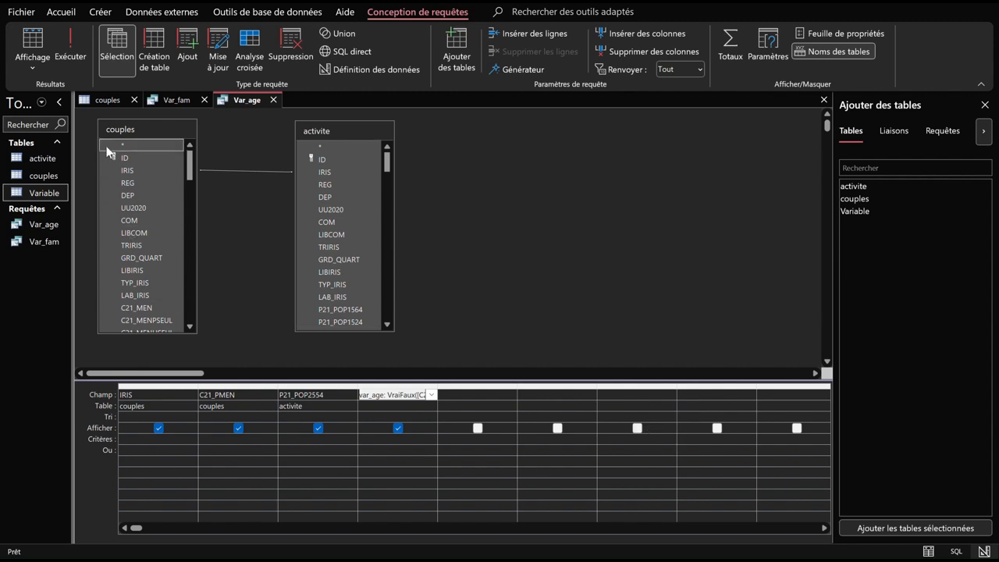
Display the Var_age query's results, sort them by var_age from smallest to largest, and review the lowest records.
click(32, 43)
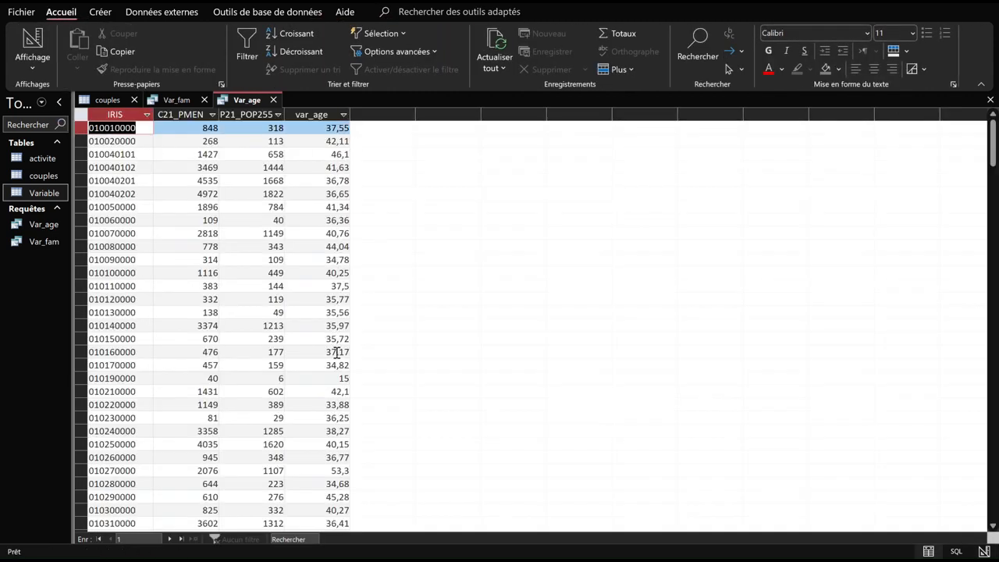
click(326, 114)
right_click(327, 117)
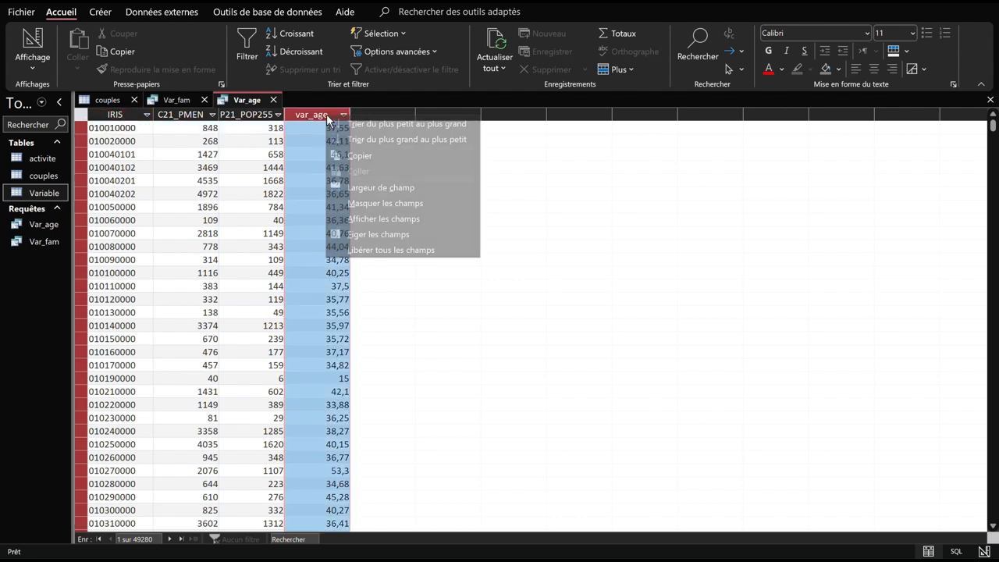
click(394, 125)
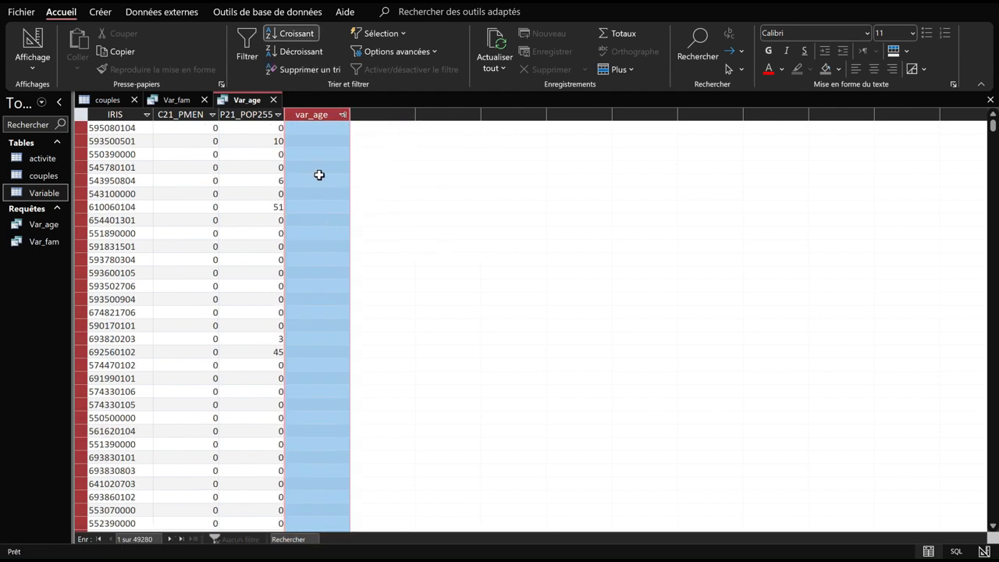
scroll(295, 192, down, 5)
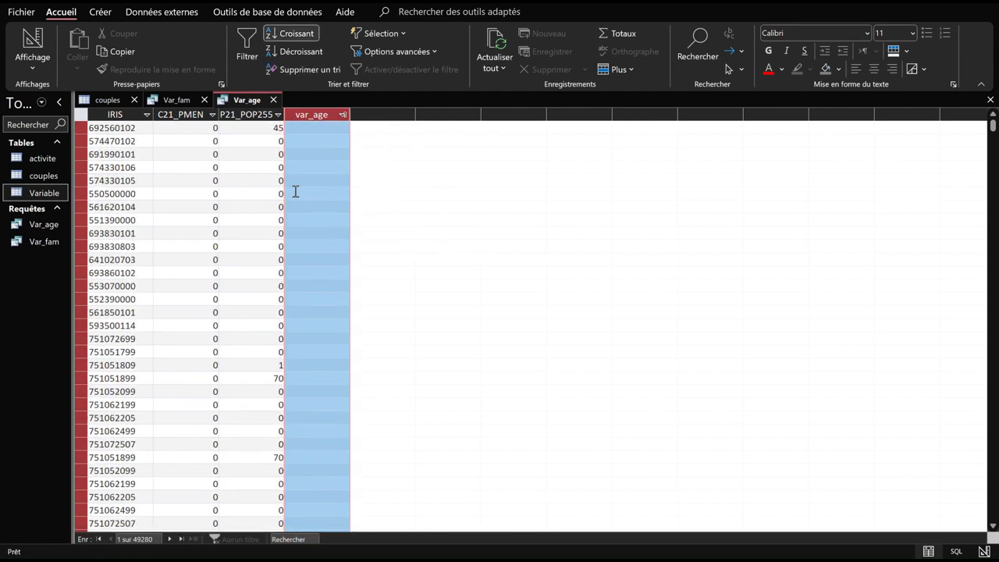
scroll(306, 238, down, 15)
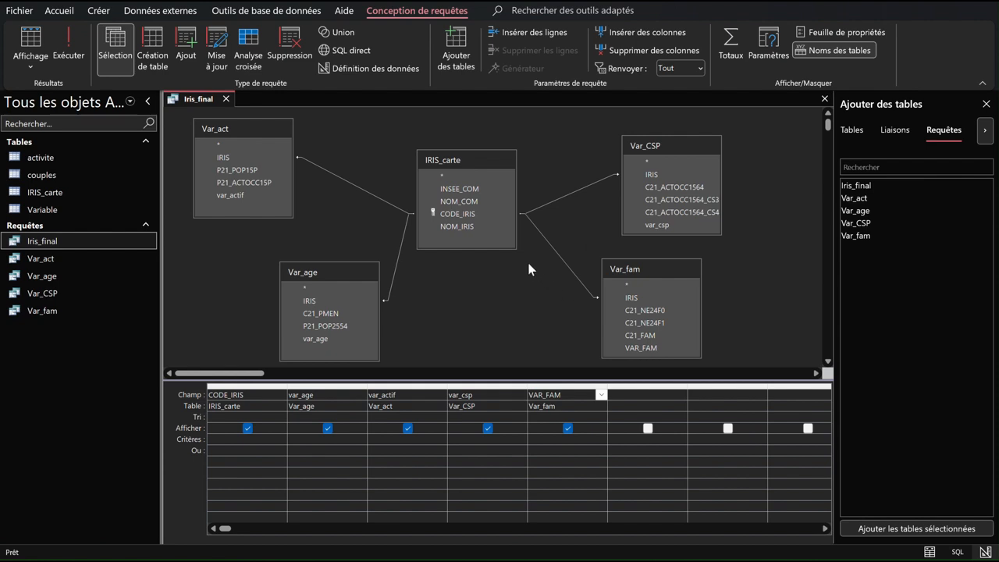
Check that the join between IRIS_carte and Var_CSP includes all IRIS_carte records, and display the Iris_final query's results.
click(568, 194)
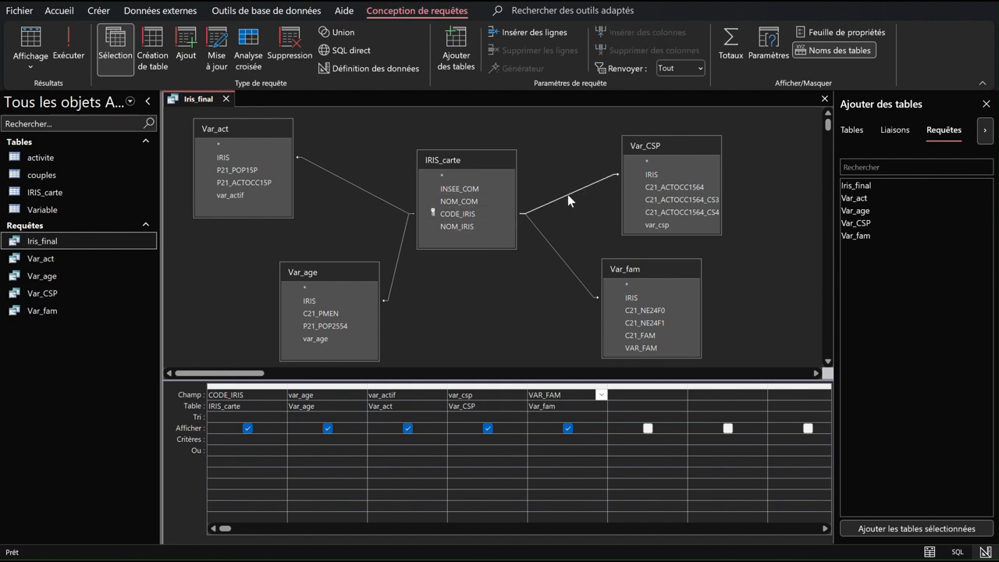
right_click(567, 195)
click(612, 203)
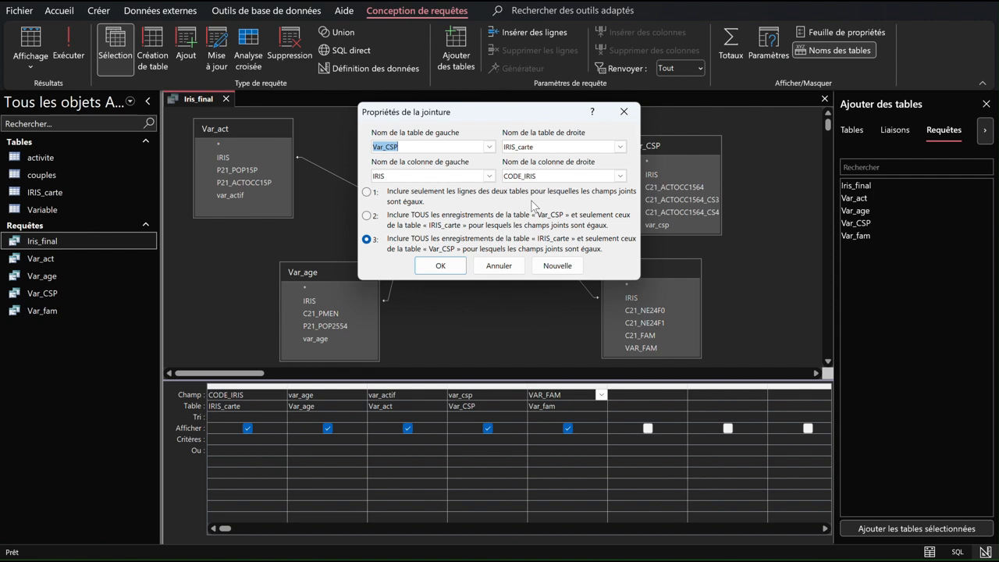
click(440, 265)
click(42, 62)
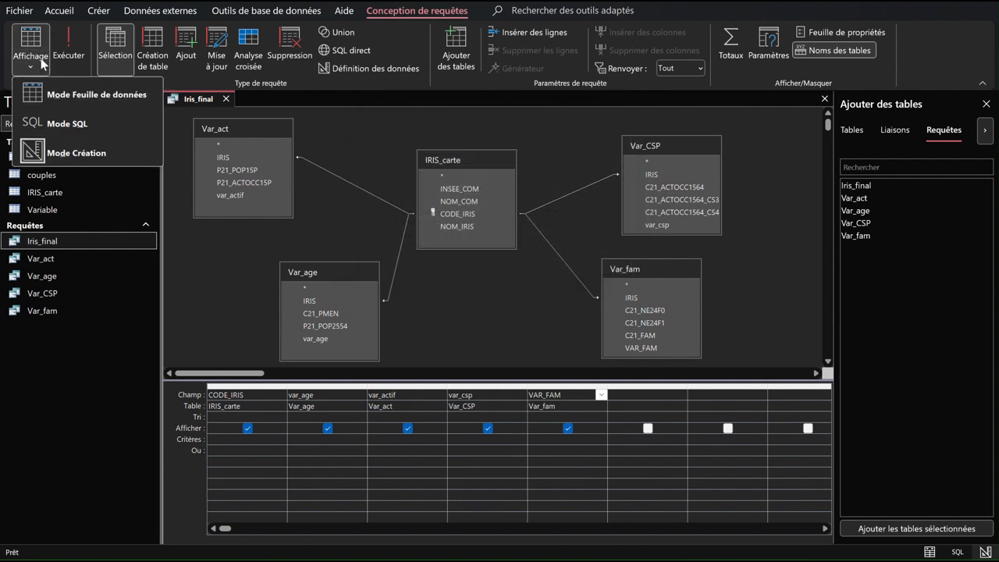
click(95, 96)
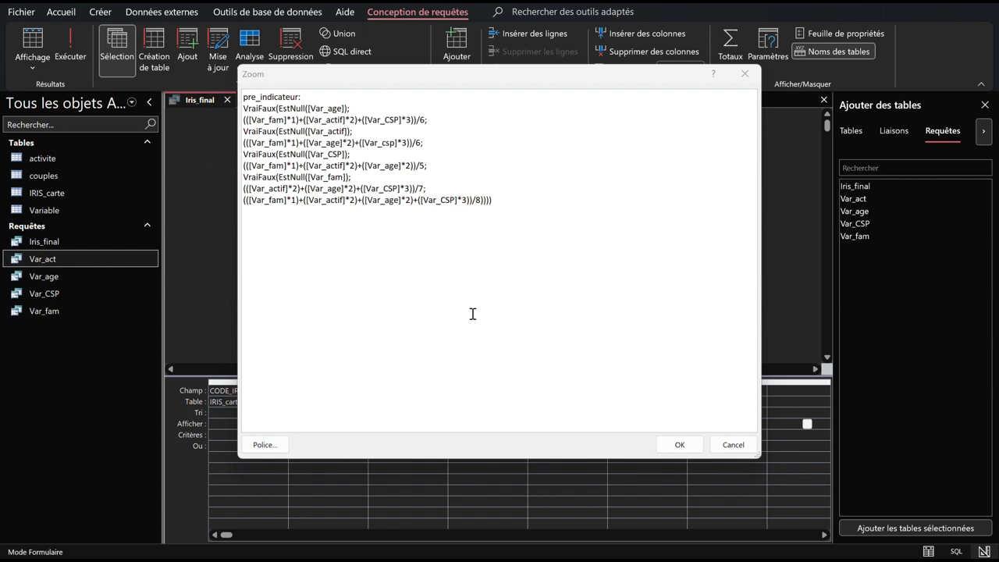
Confirm the pre_indicateur weighted formula as a calculated field in Iris_final, and display the results to review its values.
click(699, 445)
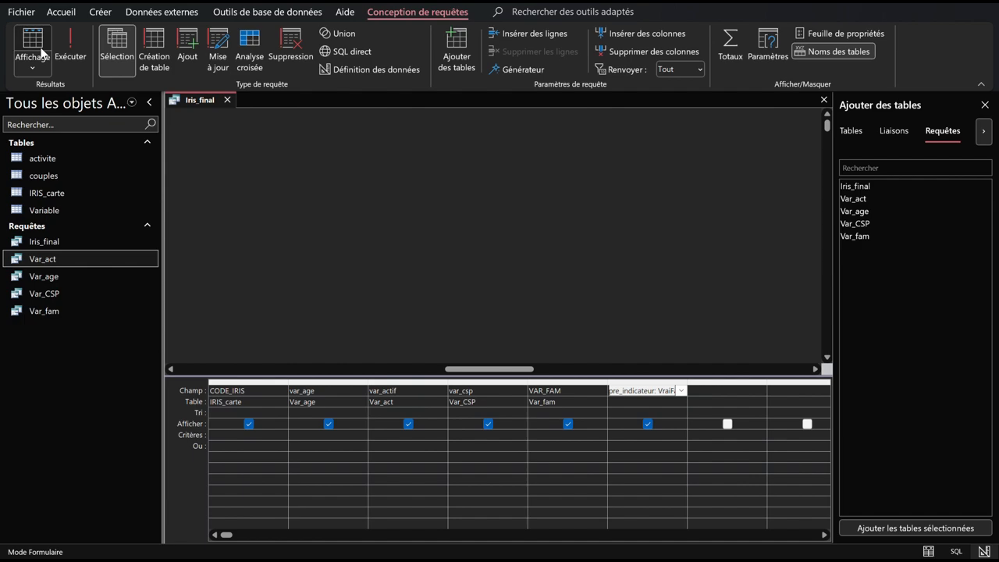
click(41, 52)
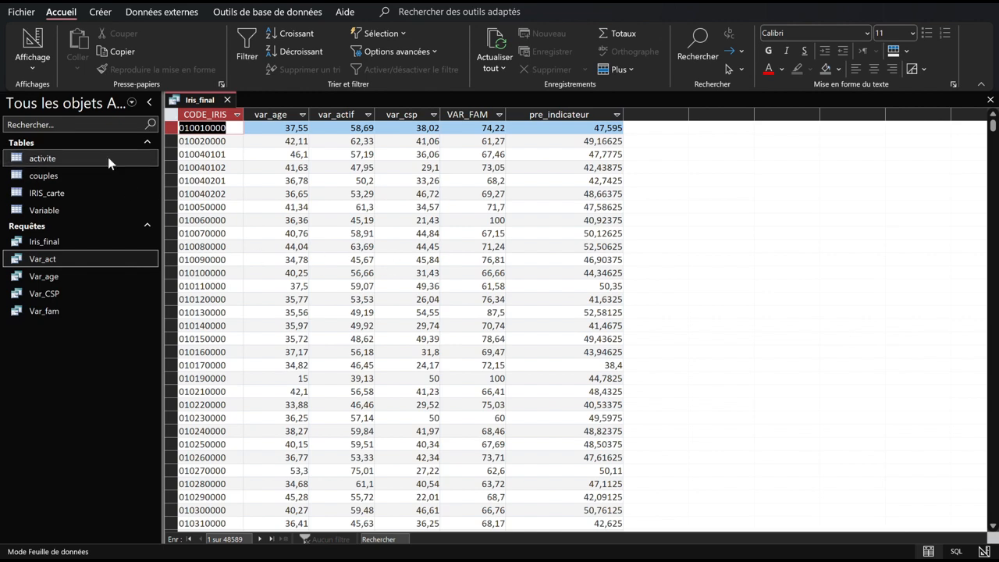
scroll(615, 285, down, 8)
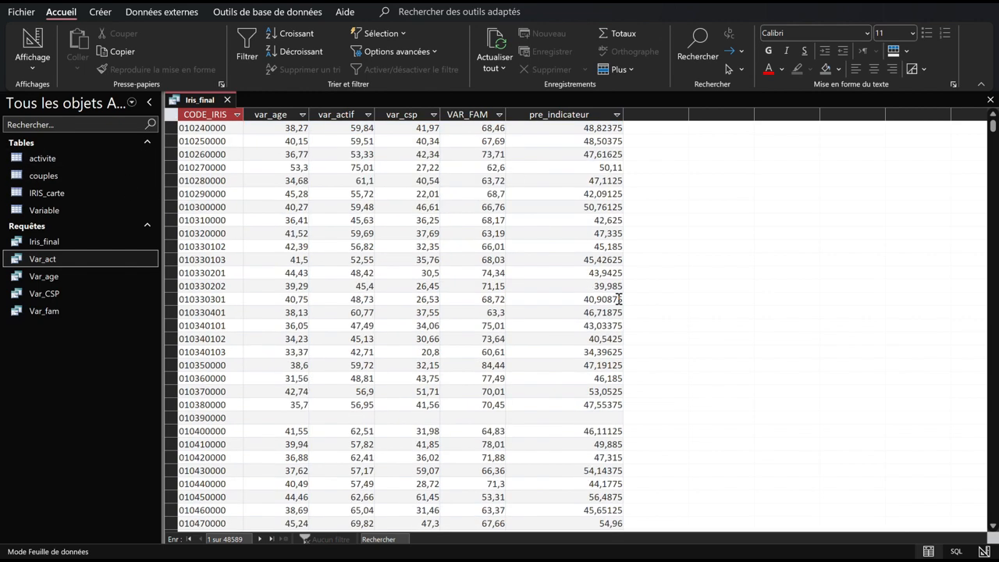
scroll(614, 328, up, 6)
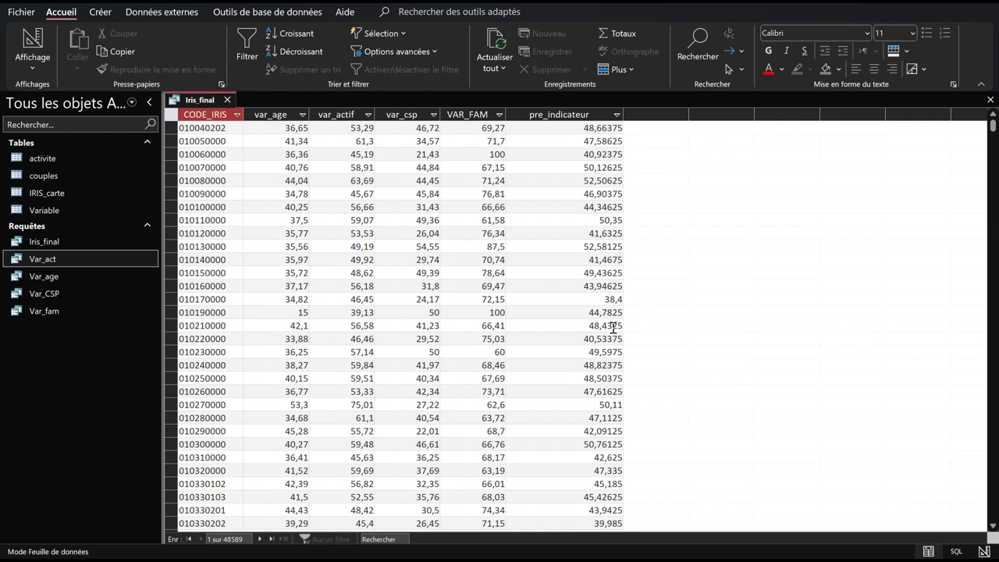
scroll(612, 320, up, 2)
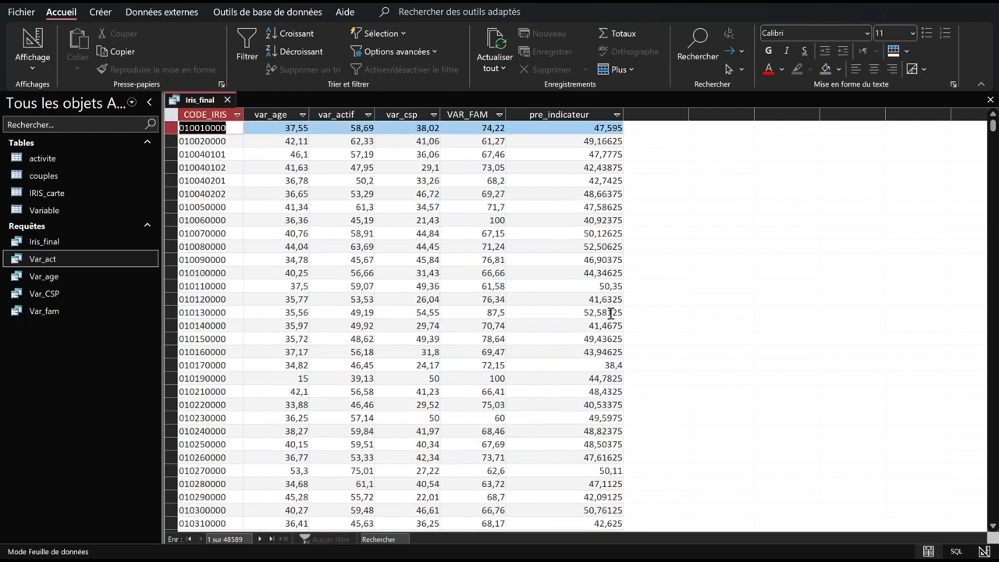
Return Iris_final to design view and copy the indicateur formula from the Valeurs aberrantes section of the hg-map.fr tutorial in the browser.
click(33, 40)
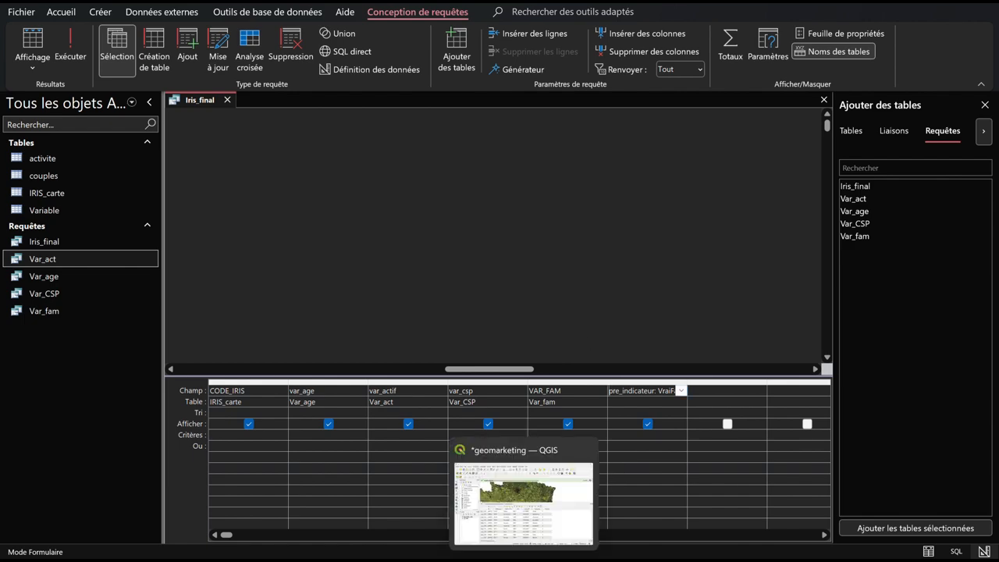
click(250, 558)
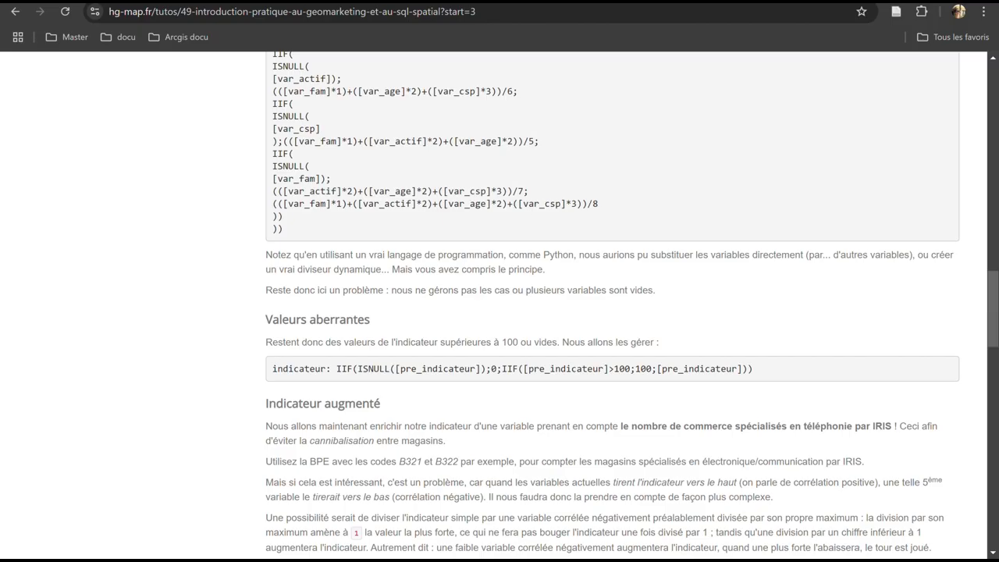
drag(755, 371, 250, 370)
key(ctrl+c)
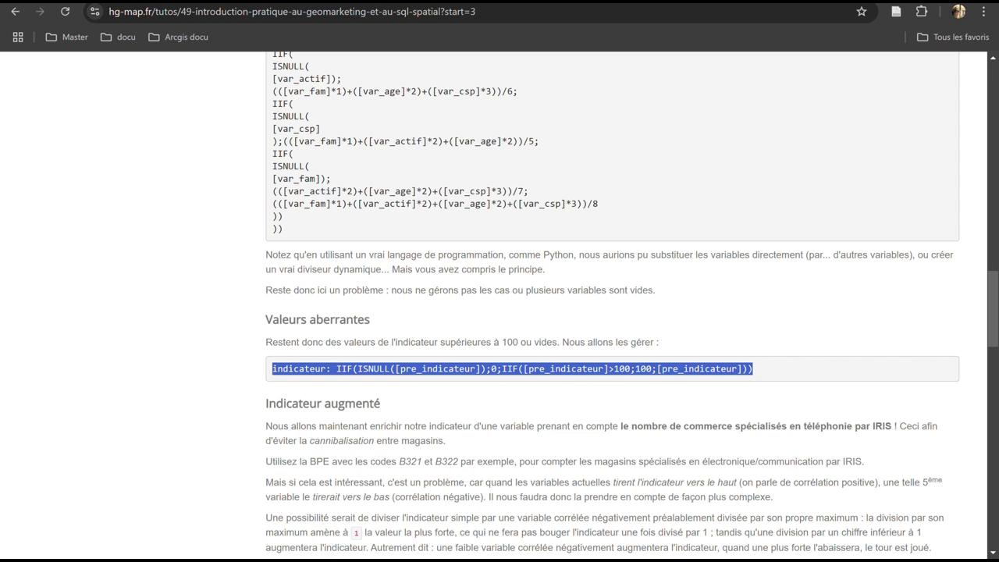
Back in Access, add the calculated field indicateur: IIF(ISNULL([pre_indicateur]);0;IIF([pre_indicateur]>100;100;[pre_indicateur])) after pre_indicateur in Iris_final.
mouse_move(648, 558)
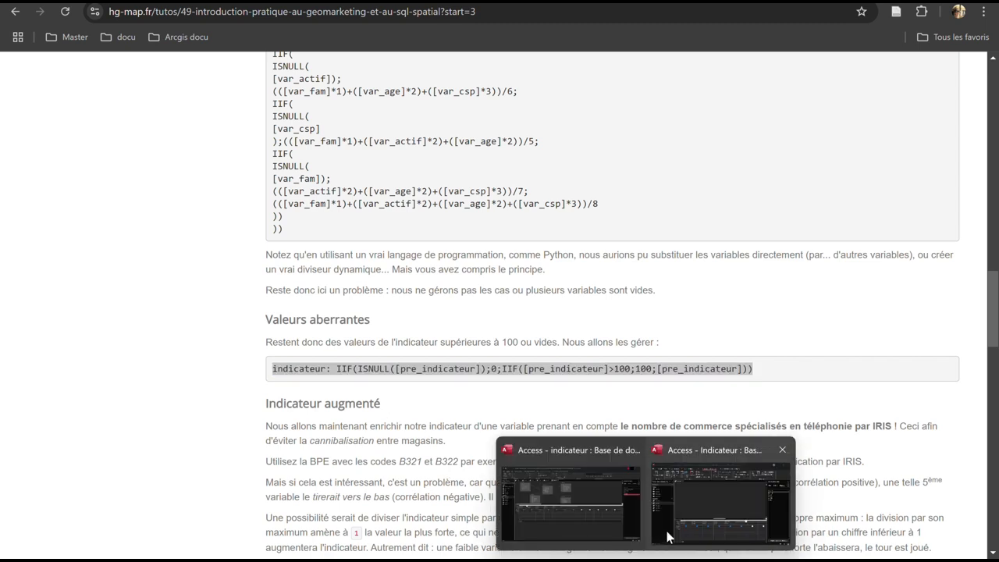
click(603, 514)
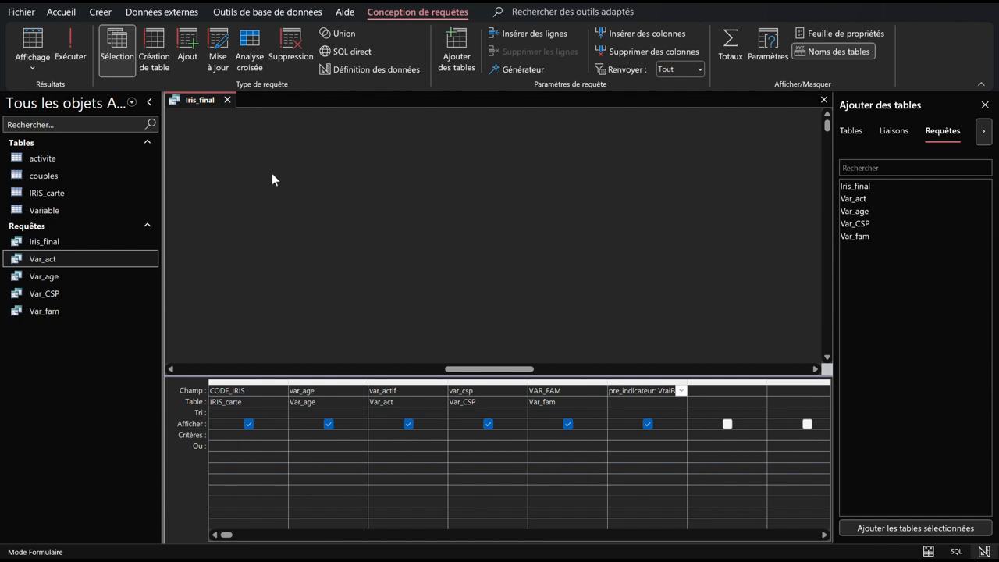
click(745, 382)
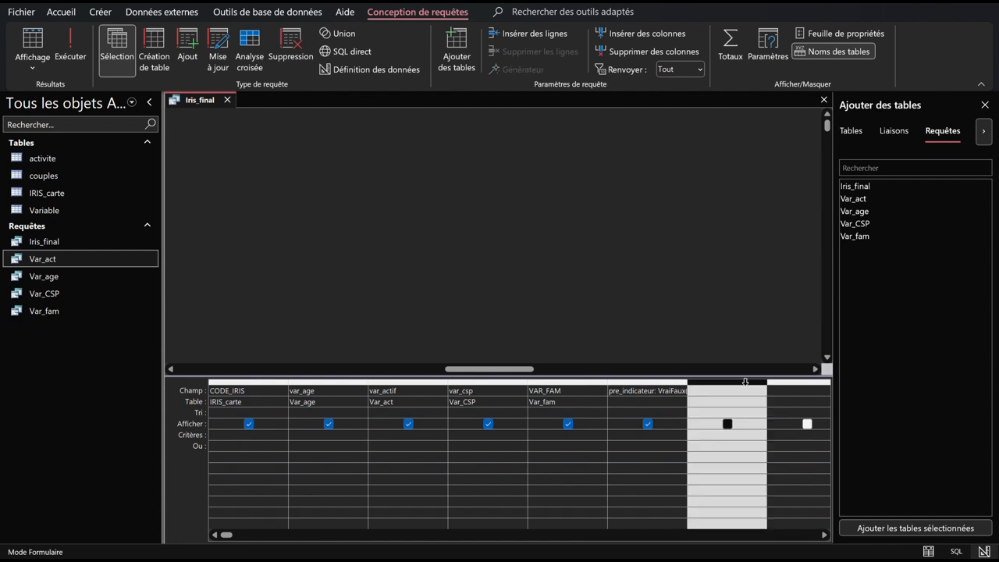
right_click(745, 388)
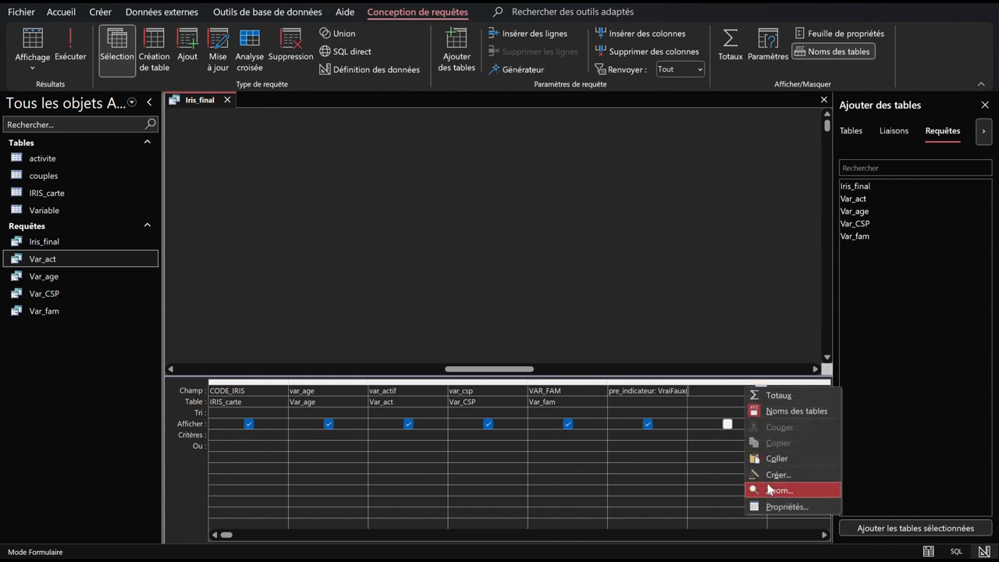
click(772, 490)
key(ctrl+v)
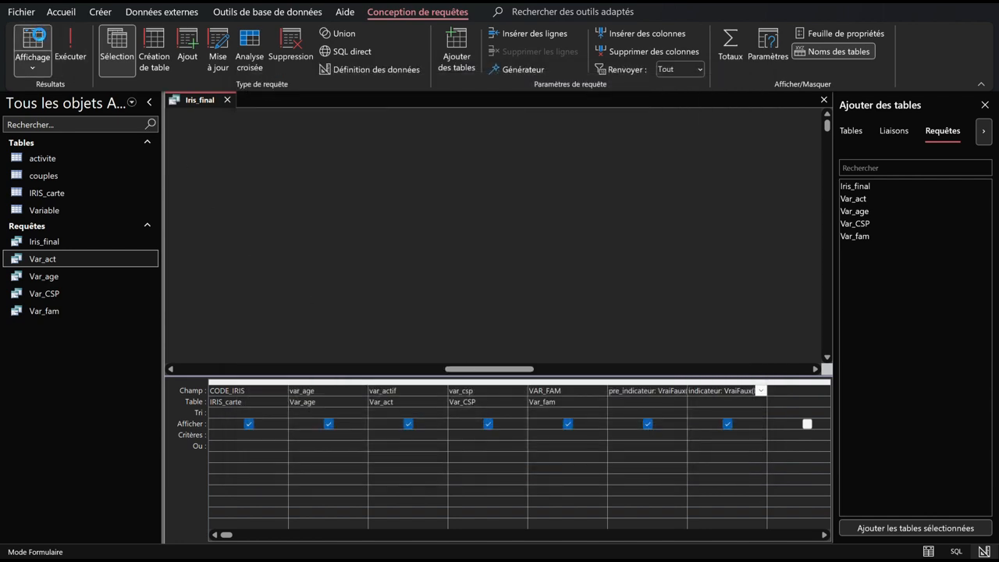
Display the Iris_final results and sort them by indicateur from smallest to largest.
click(34, 36)
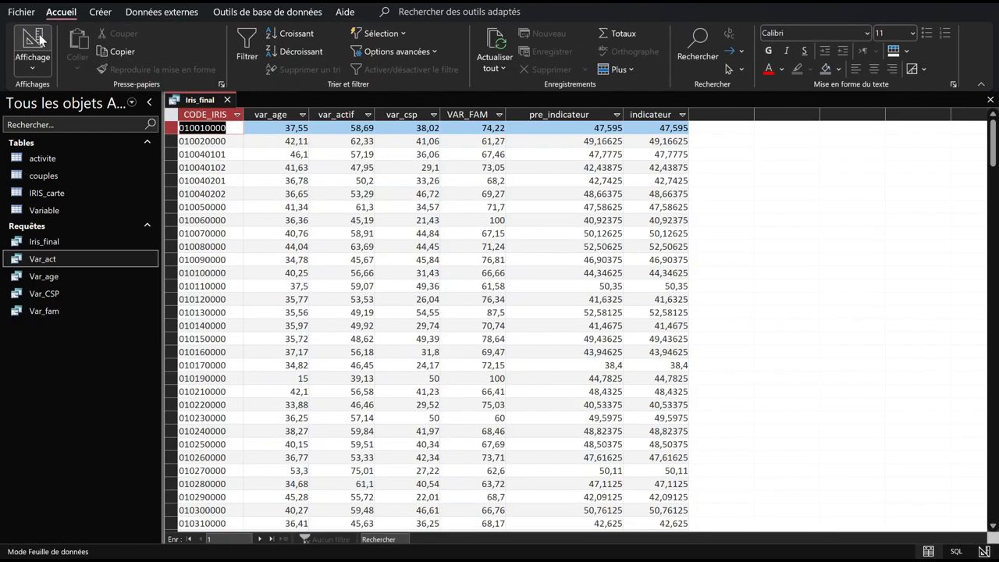
click(651, 115)
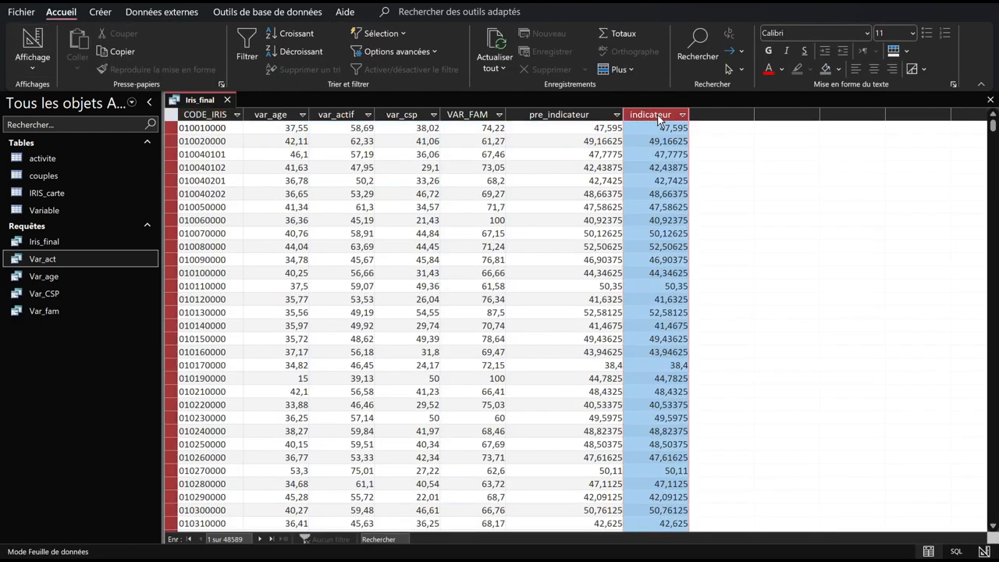
right_click(657, 117)
click(706, 123)
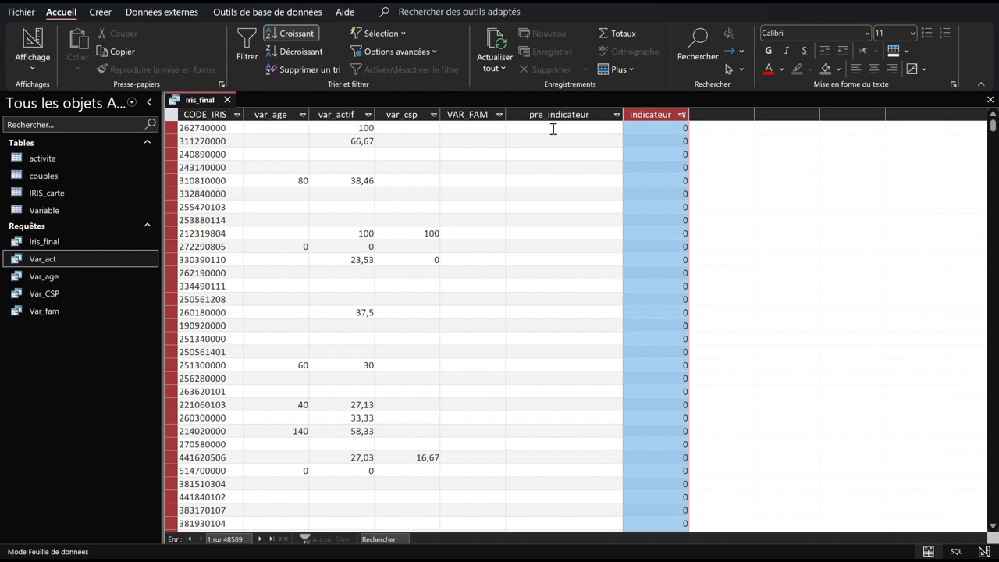
Switch to the hg-map.fr tutorial and read its Indicateur augmenté and Rationalisation sections with their SQL examples.
key(alt+Tab)
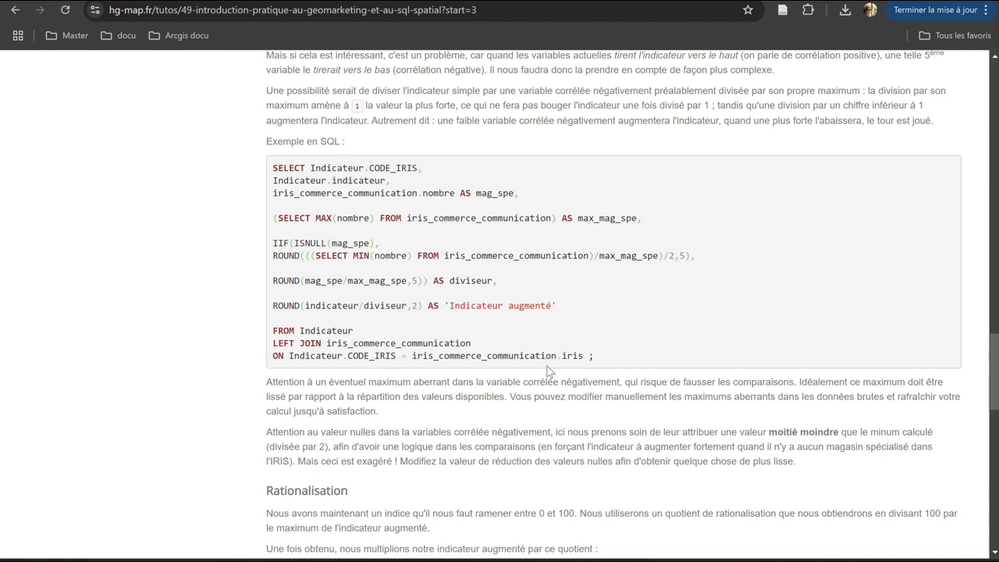
scroll(549, 367, up, 2)
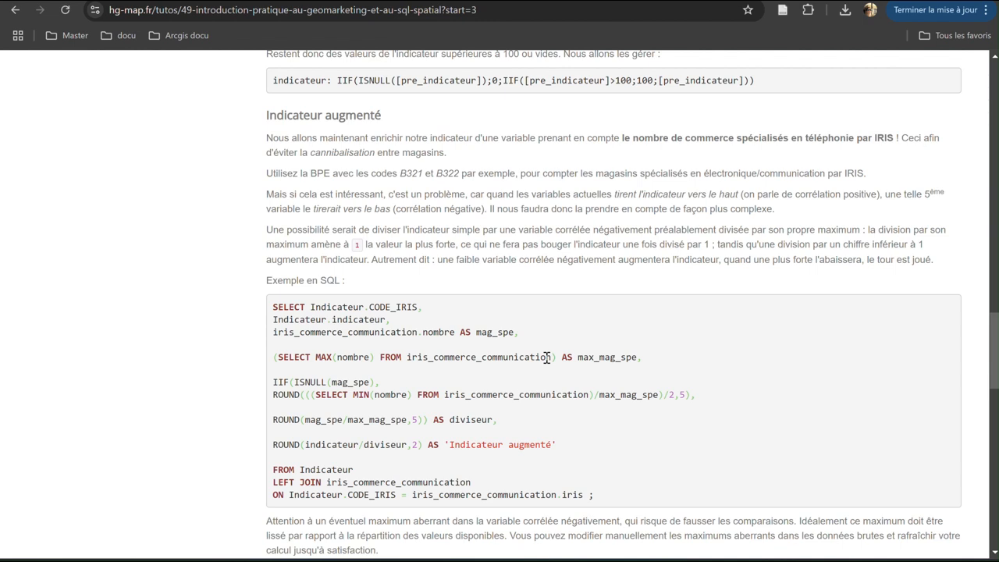
scroll(547, 357, down, 5)
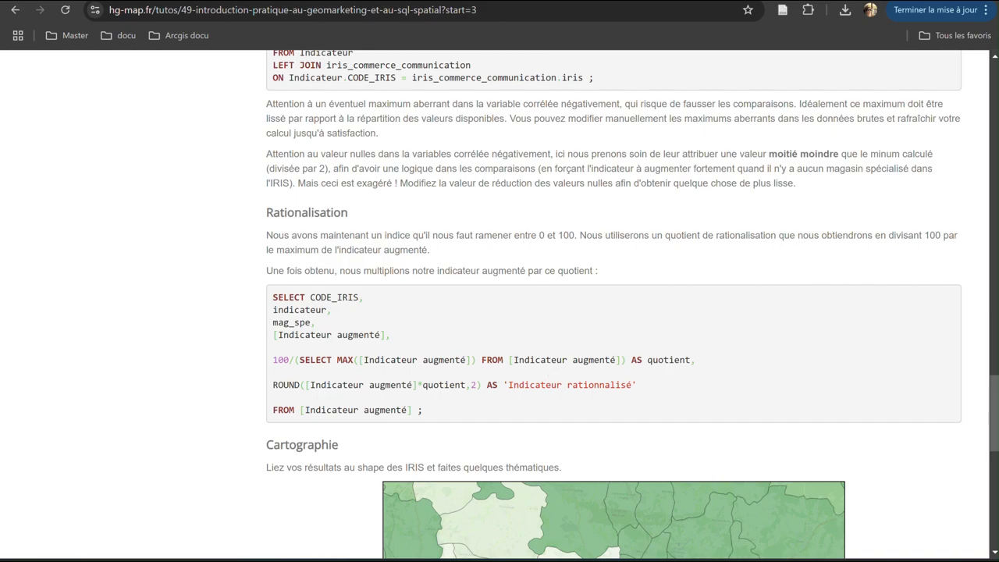
Switch to the geomarketing project in QGIS and review the IRIS layer's join with essai_export on CODE_IRIS in the layer properties.
key(alt+Tab)
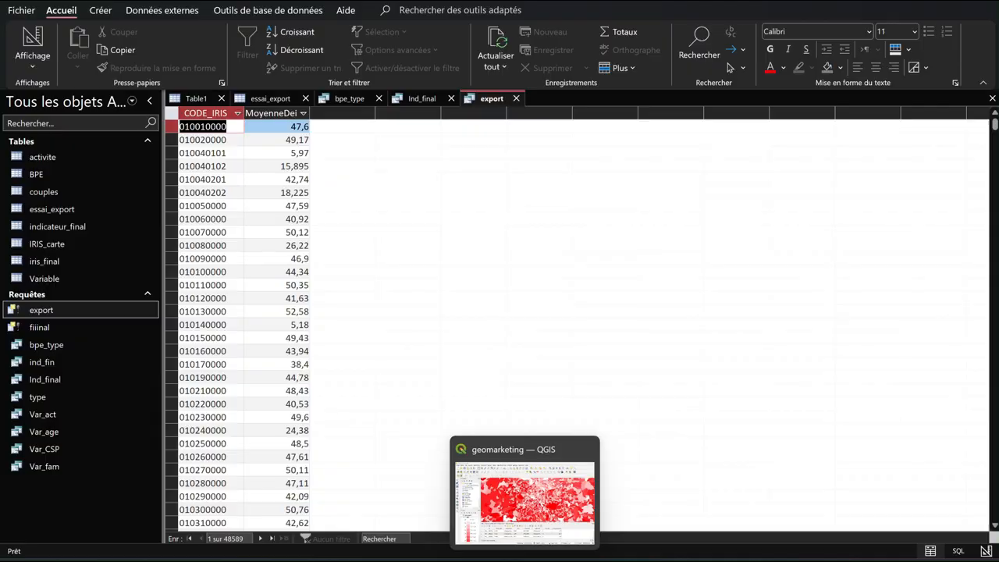
click(524, 491)
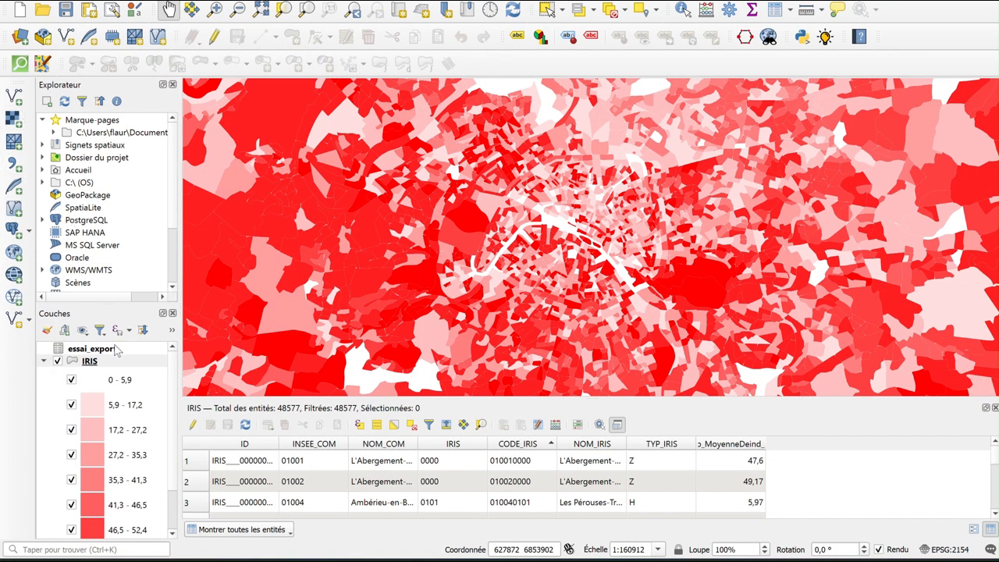
mouse_move(117, 355)
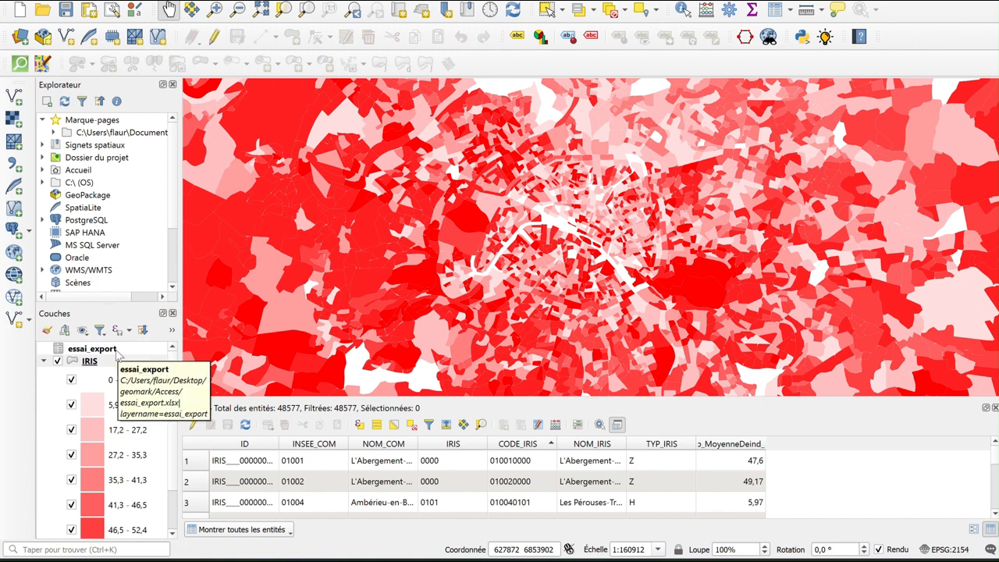
click(87, 360)
right_click(92, 360)
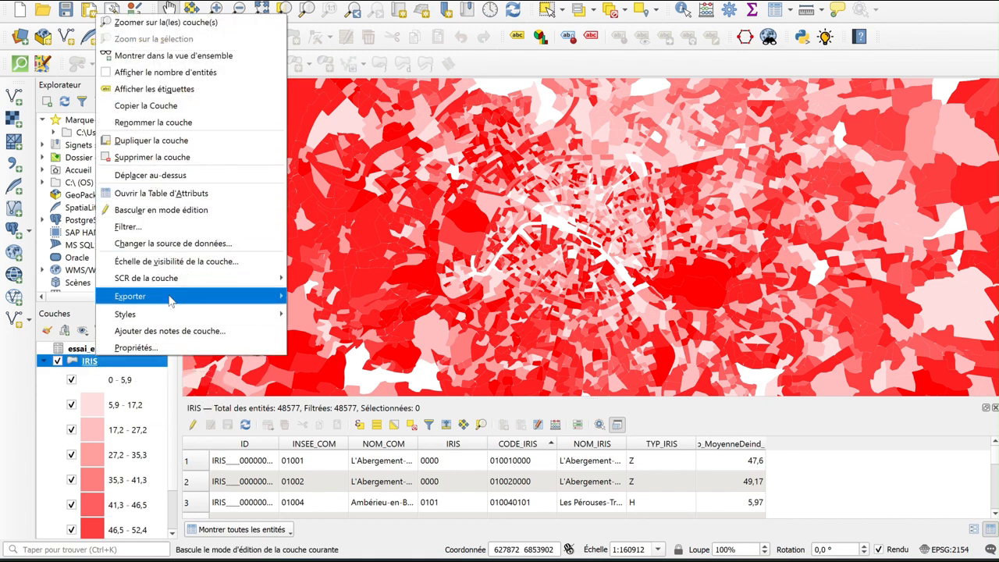
click(170, 347)
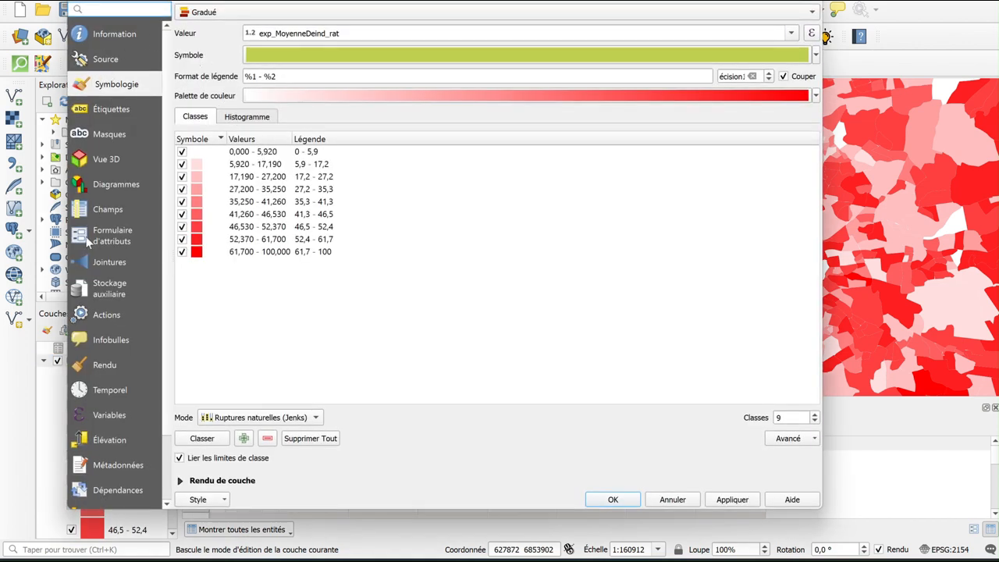
click(105, 263)
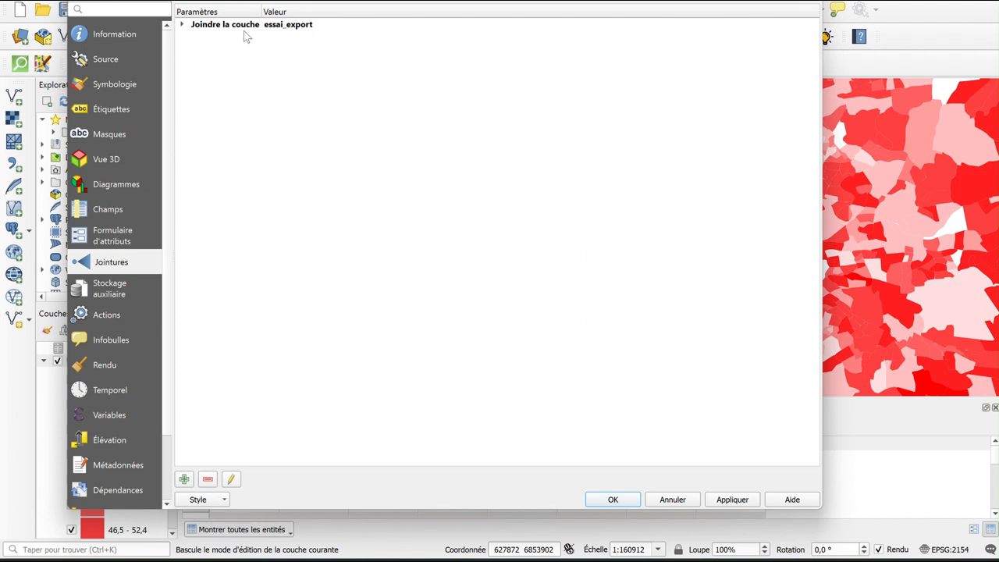
click(182, 26)
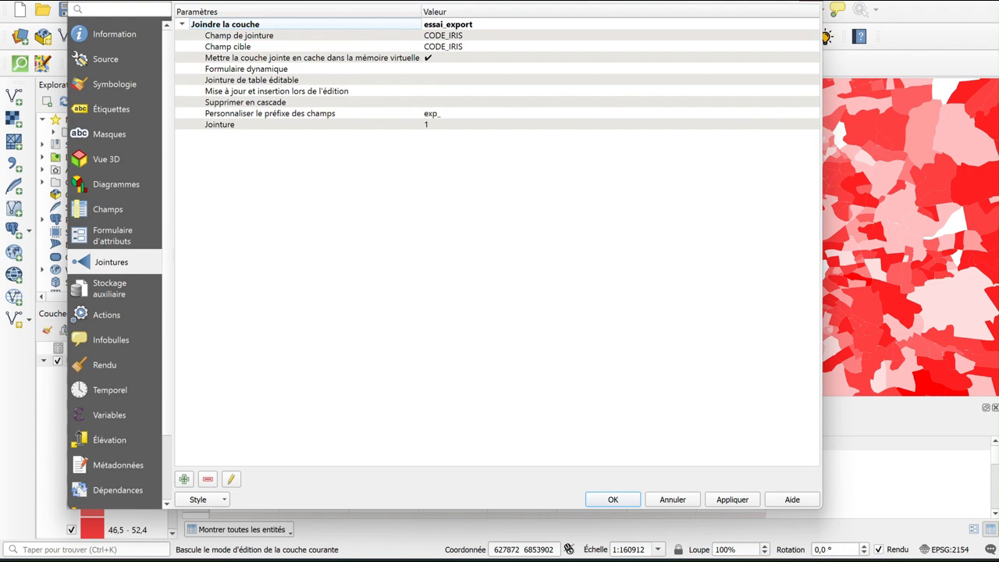
key(Return)
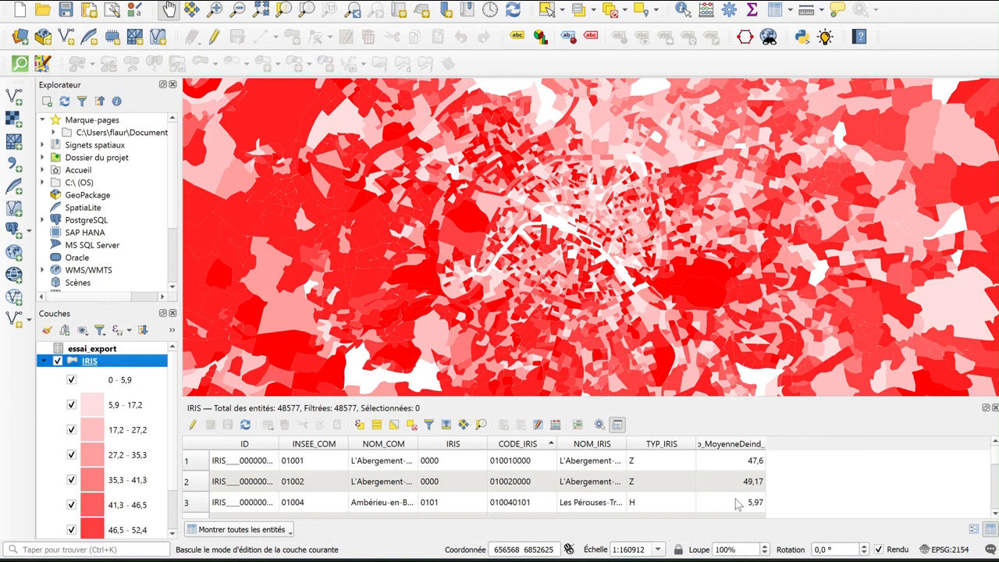
Examine the graduated IRIS indicator map, from the Paris area out to the whole of France.
scroll(726, 275, down, 2)
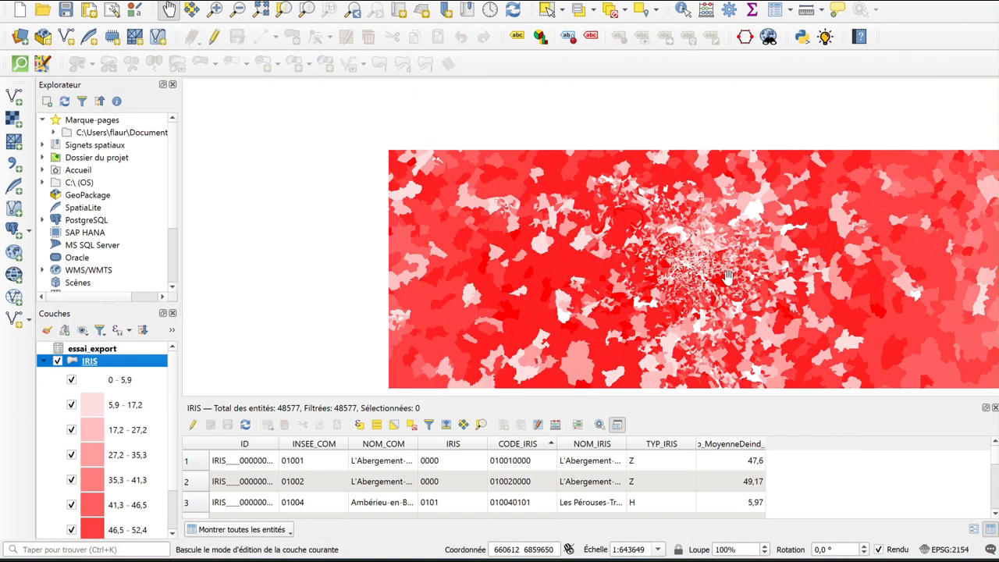
scroll(725, 274, down, 3)
drag(726, 281, 668, 256)
scroll(671, 242, down, 2)
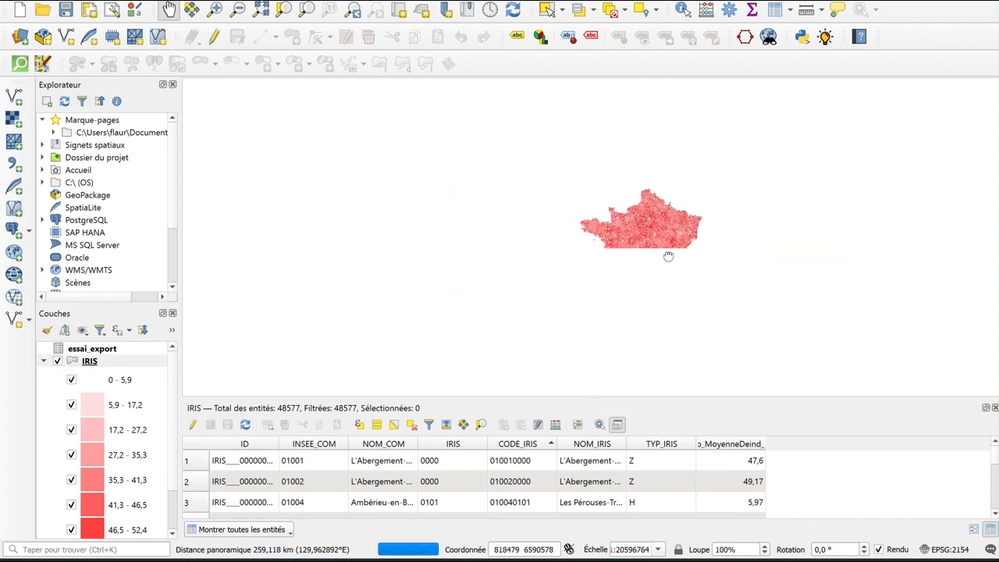
scroll(660, 255, up, 2)
click(657, 207)
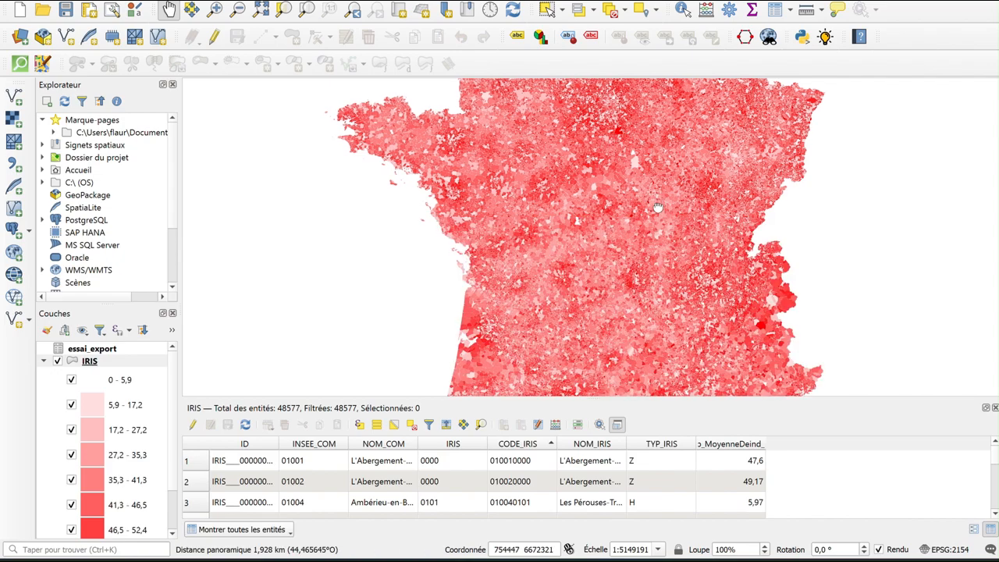
drag(658, 207, 658, 242)
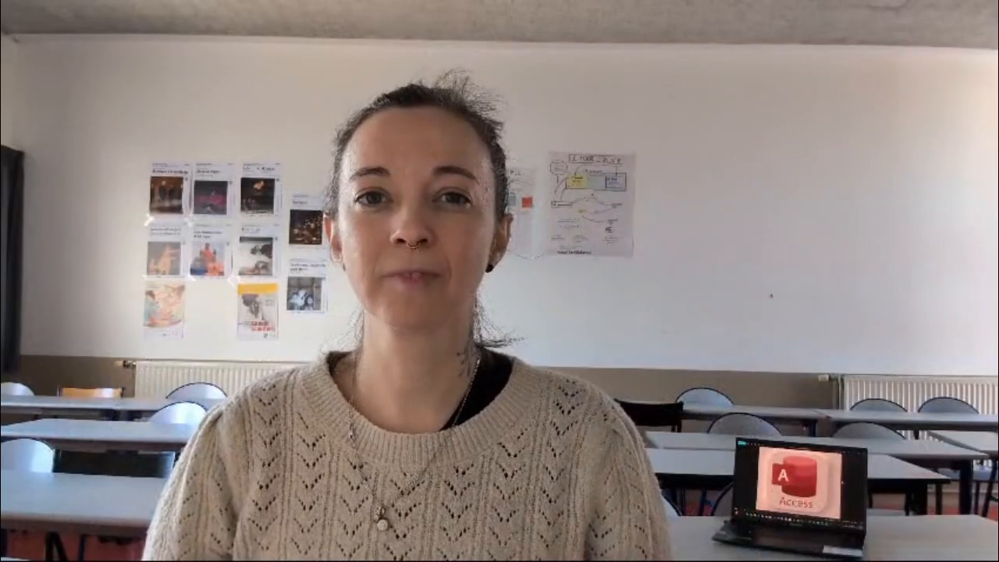